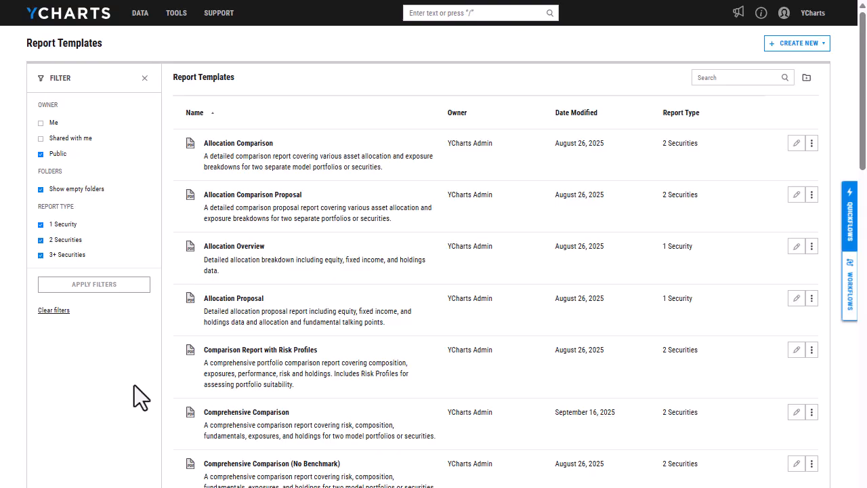
- Create a blank custom report template in portrait orientation for 1 Security with the benchmark included
click(820, 43)
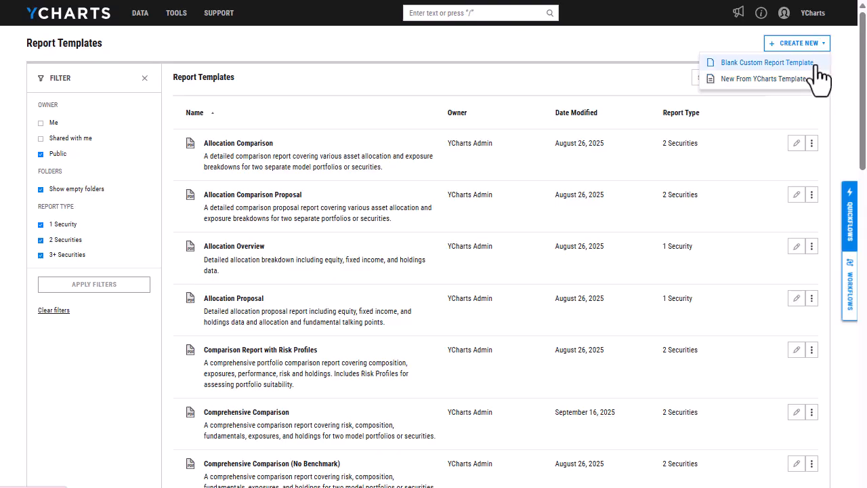
click(813, 63)
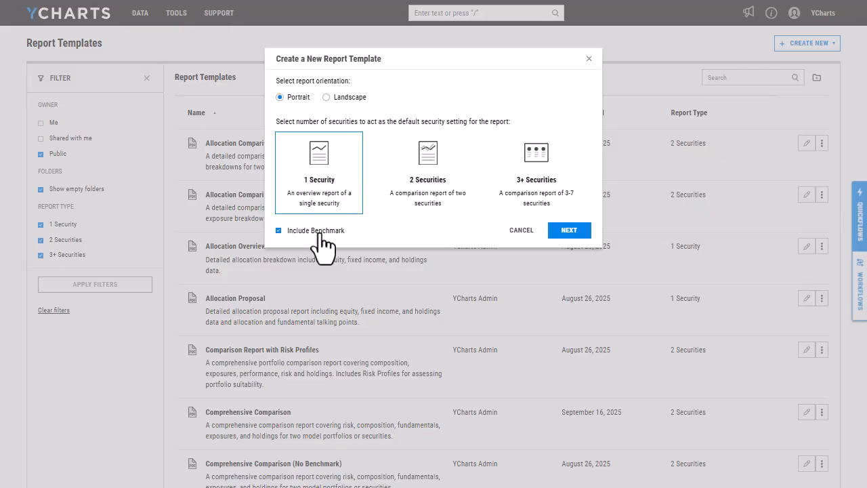
click(570, 231)
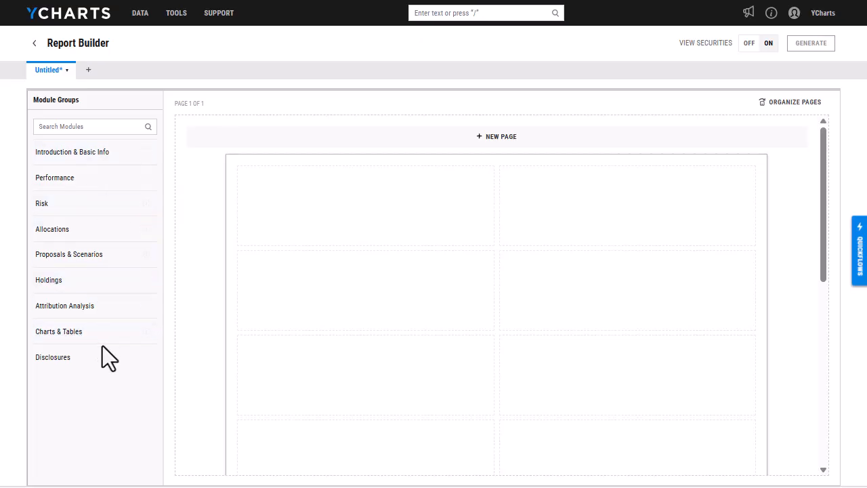
- Add the Cover Page and Table of Contents modules to the report, auto-creating a new section for them
mouse_move(146, 333)
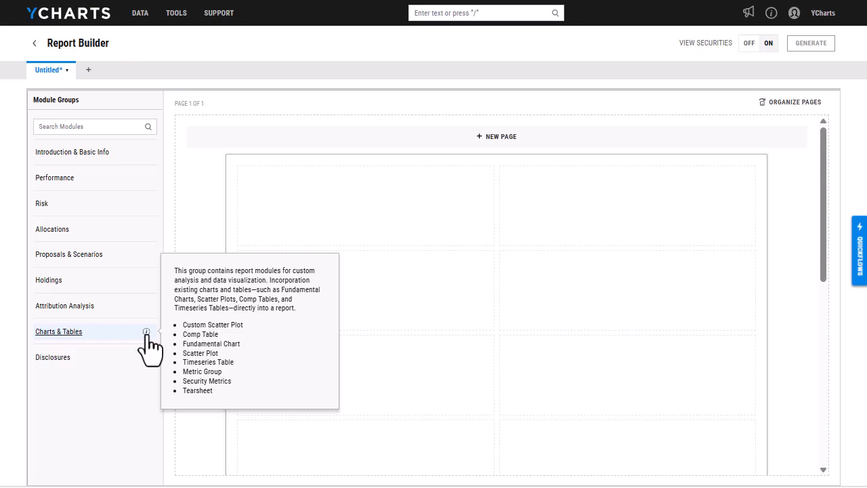
click(122, 168)
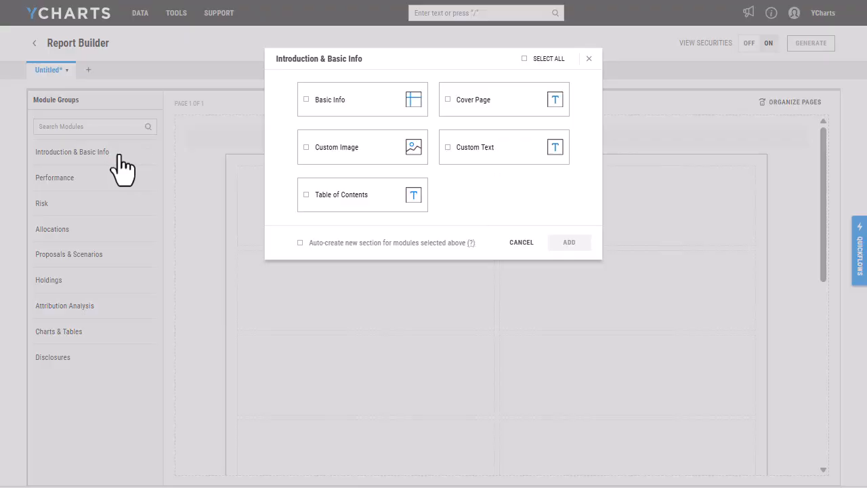
click(487, 99)
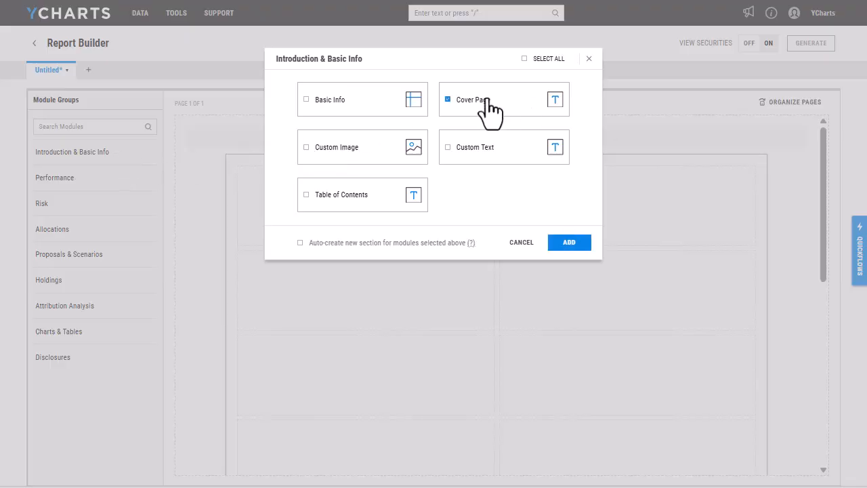
click(355, 201)
click(349, 249)
click(570, 243)
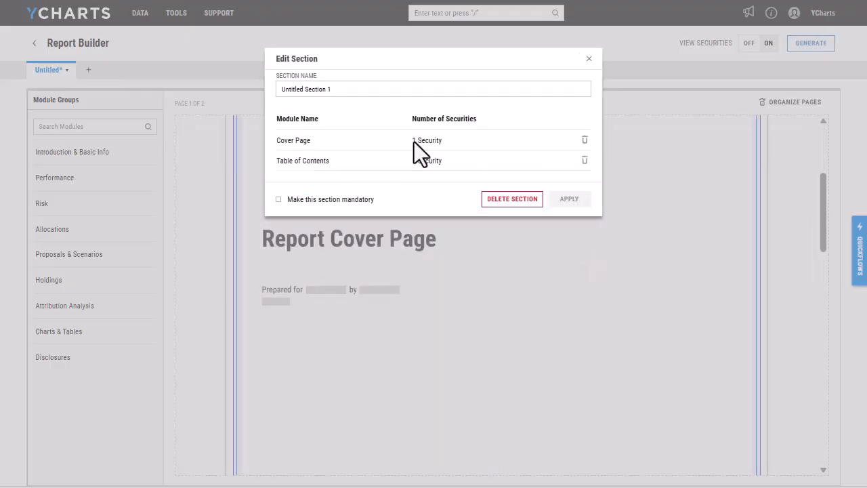
- Name the new section "Introduction and Disclosures" and make it mandatory
triple_click(341, 94)
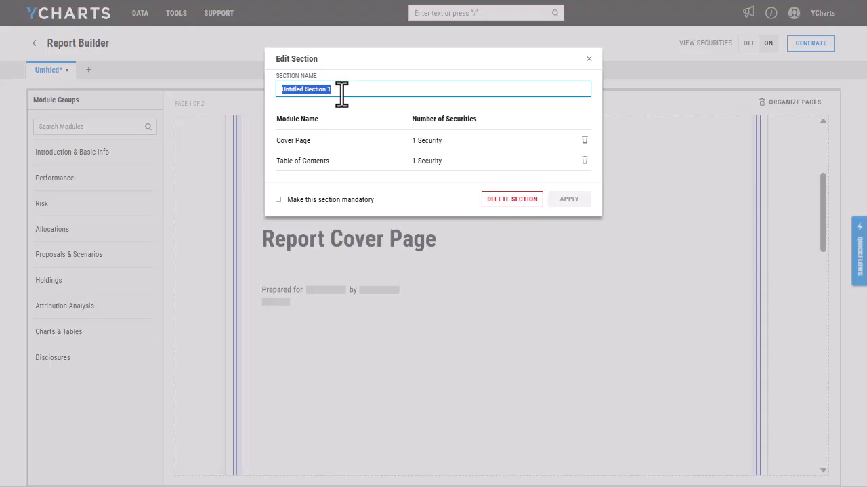
text(Intr)
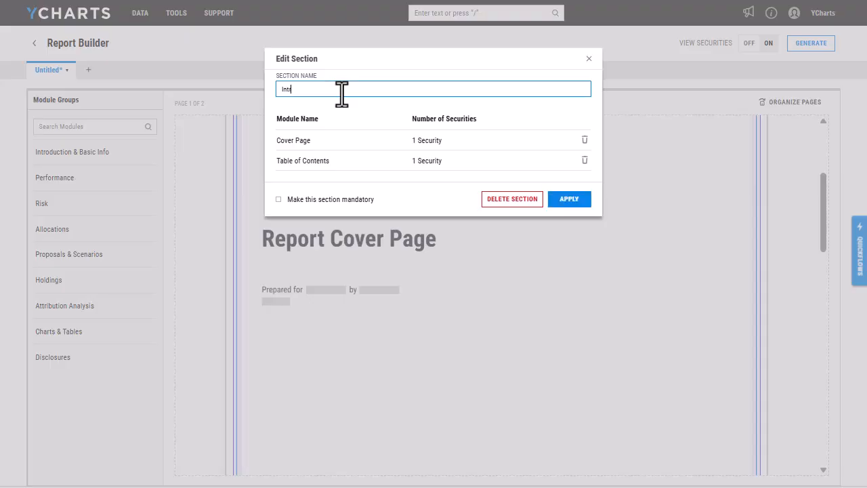
text(oduction and Disclosures)
click(371, 202)
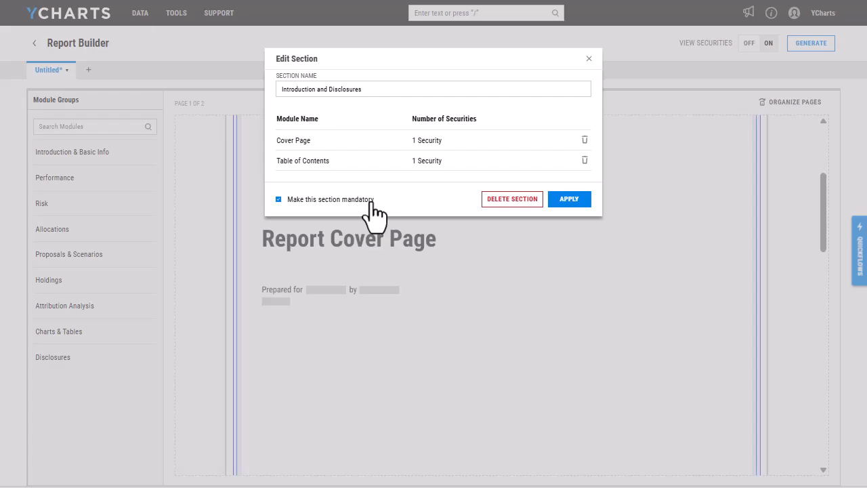
click(575, 201)
- Add a new blank page after the table of contents page
scroll(579, 216, up, 3)
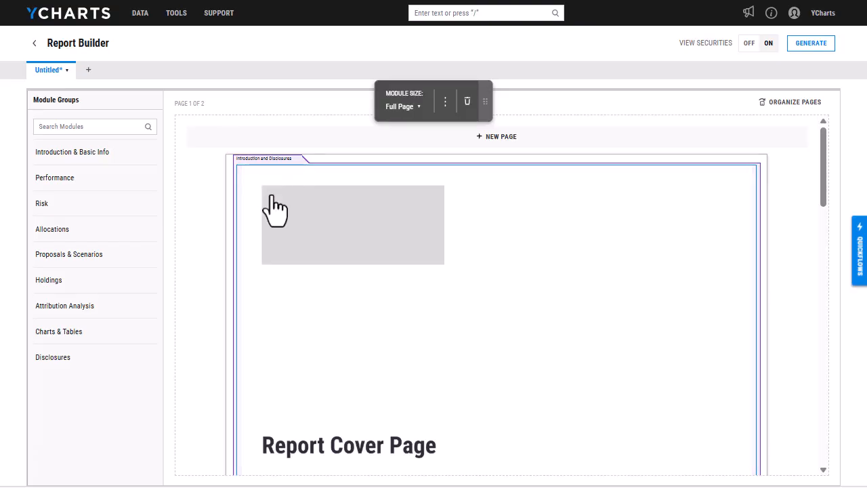
scroll(274, 203, down, 10)
scroll(274, 204, down, 5)
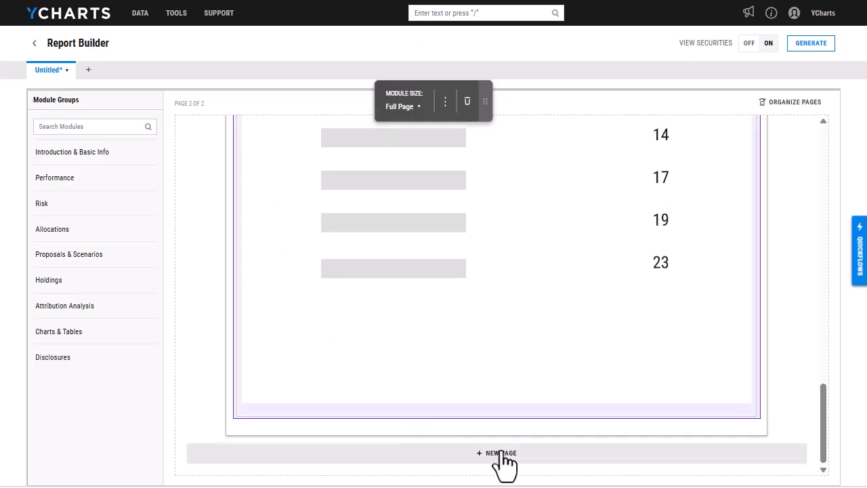
click(502, 454)
scroll(319, 267, up, 3)
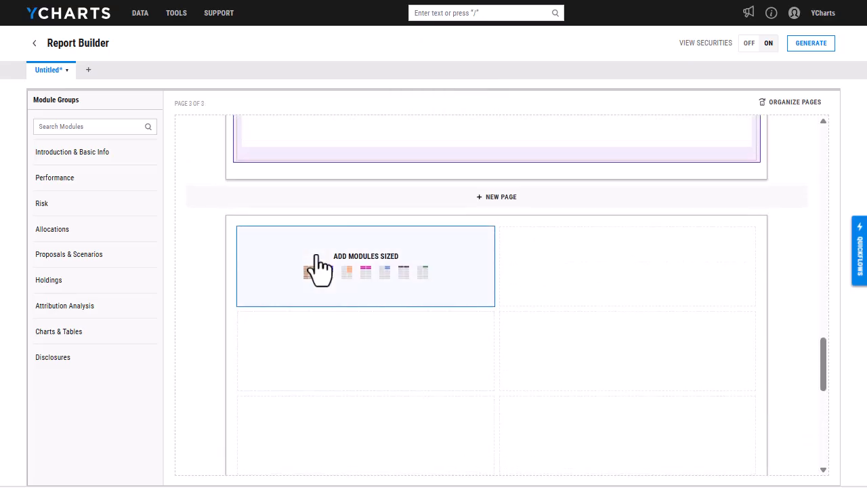
- Add the Cumulative Return & Basic Info, Periodic Return & Key Stats and Annual Return modules in an auto-created section, previewing Annual Return before adding
click(105, 194)
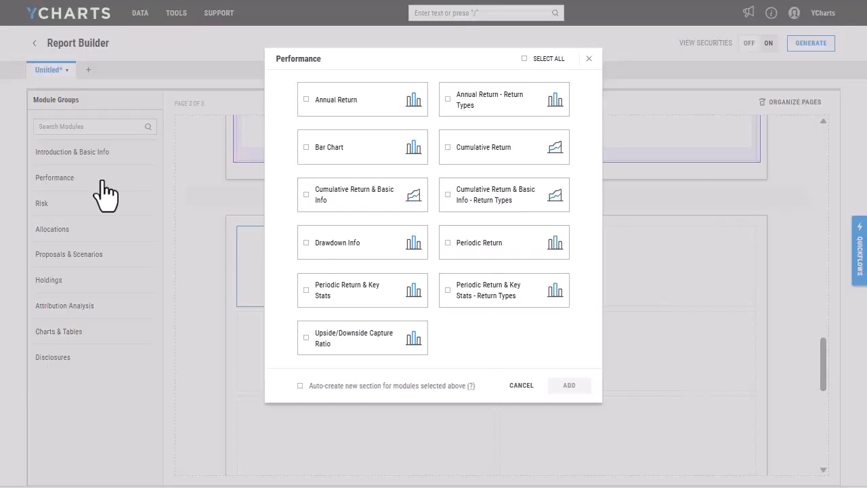
click(338, 198)
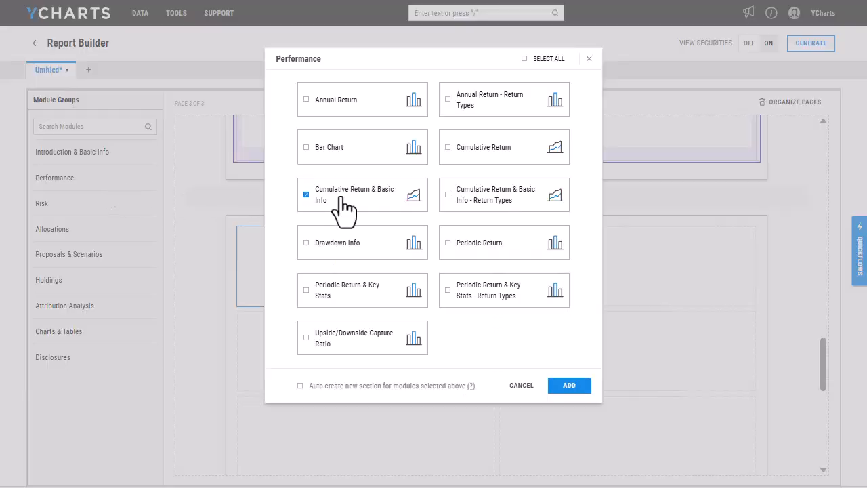
click(378, 299)
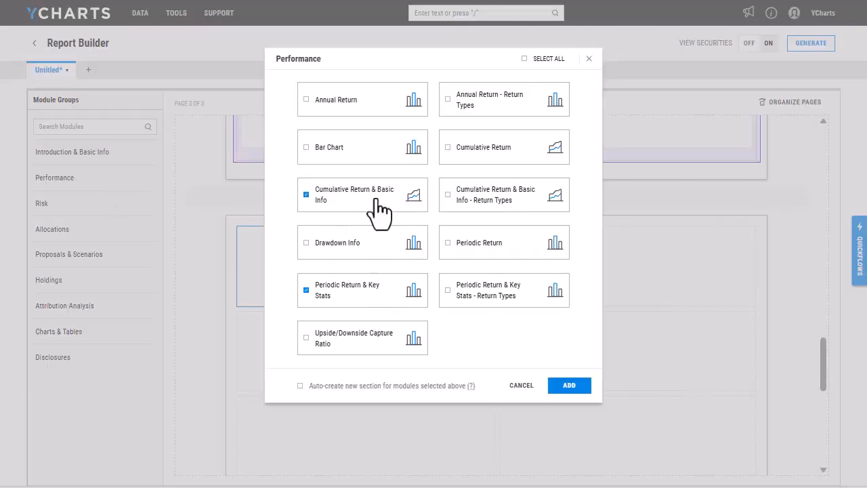
click(373, 106)
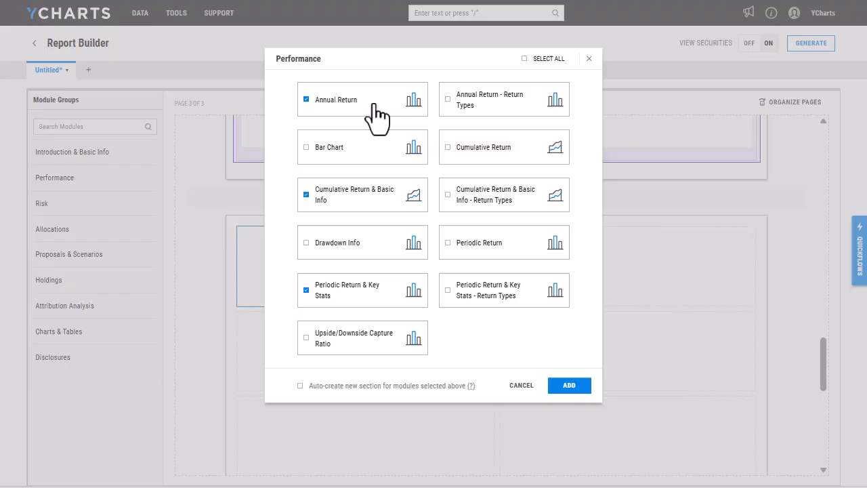
click(413, 99)
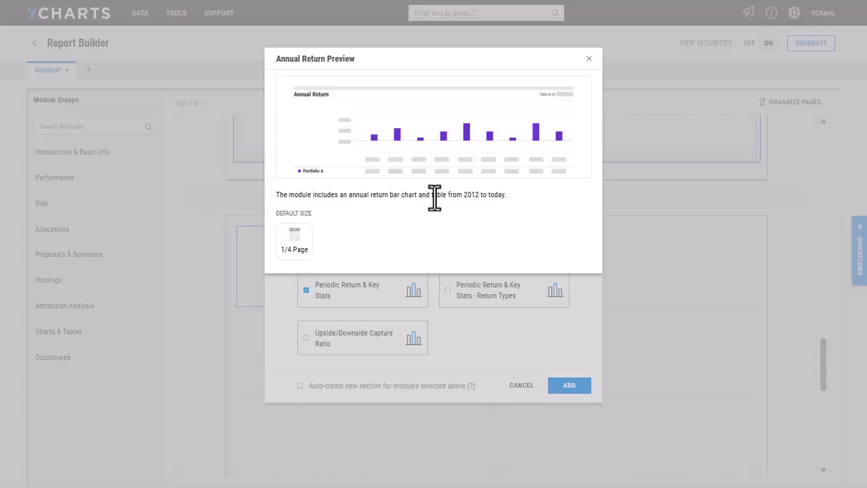
click(589, 59)
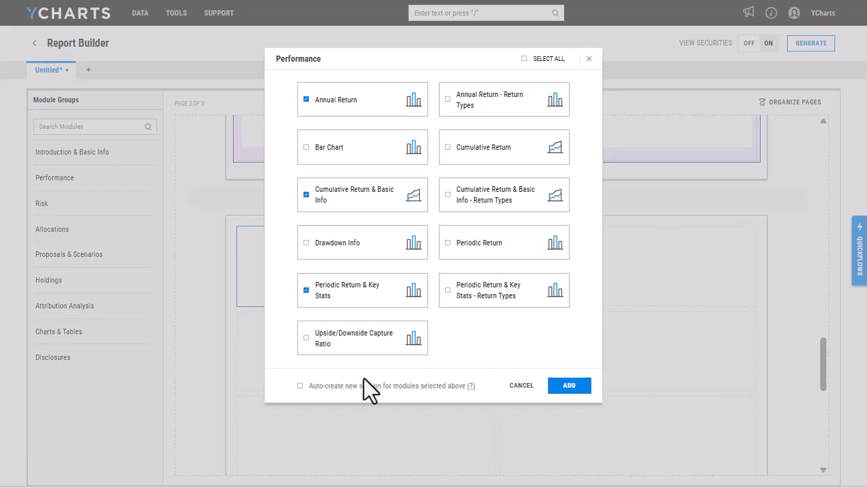
click(351, 392)
click(569, 385)
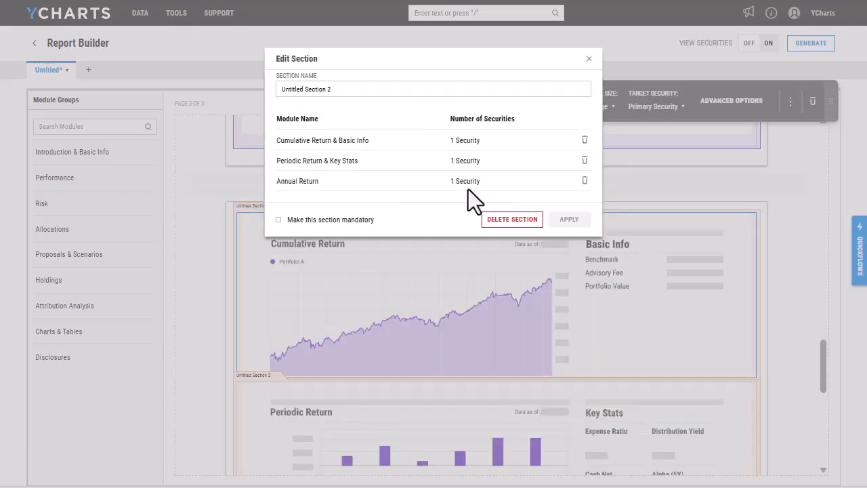
- Name the section holding the three return modules "Performance"
click(357, 91)
key(ctrl+a)
text(Performance)
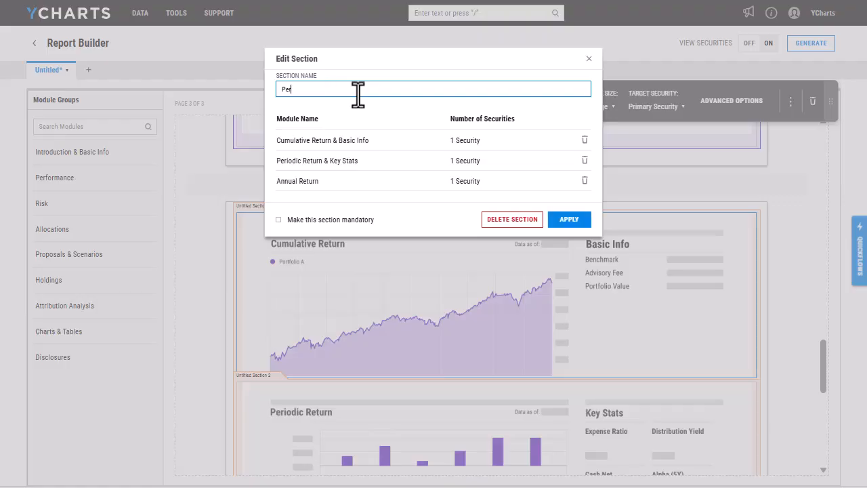
click(571, 225)
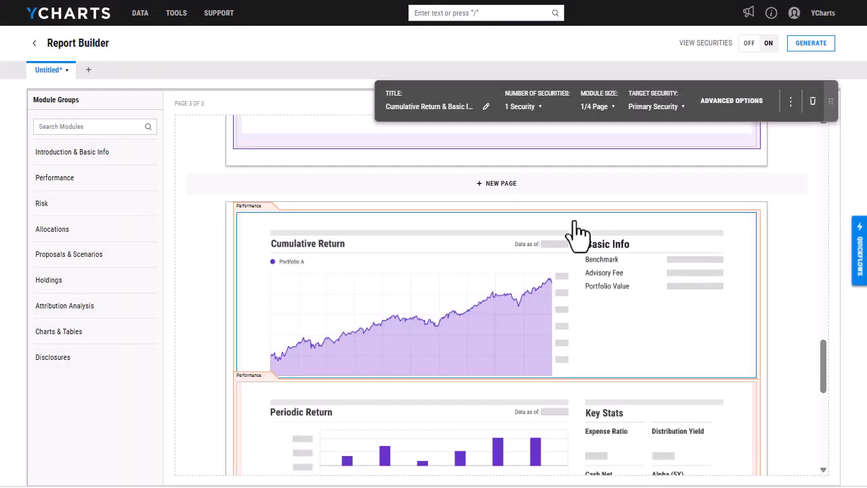
- Examine the number of securities, module size and advanced options available for the Cumulative Return & Basic Info module
scroll(290, 346, down, 2)
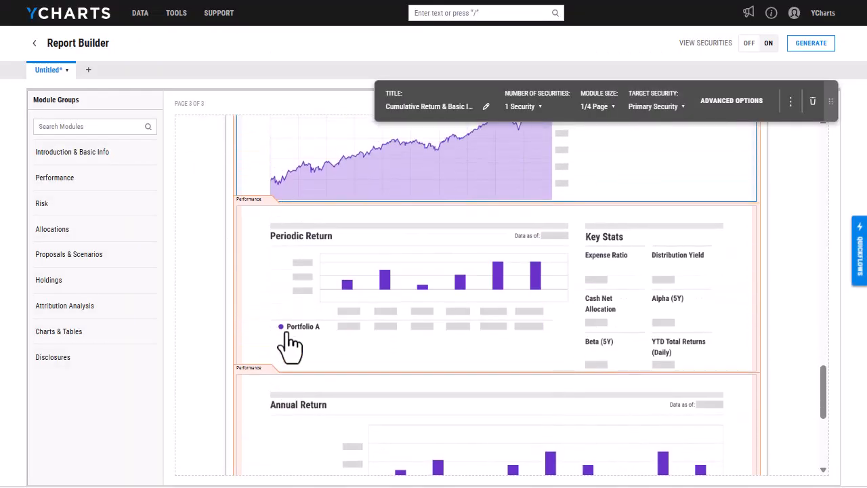
scroll(290, 346, up, 3)
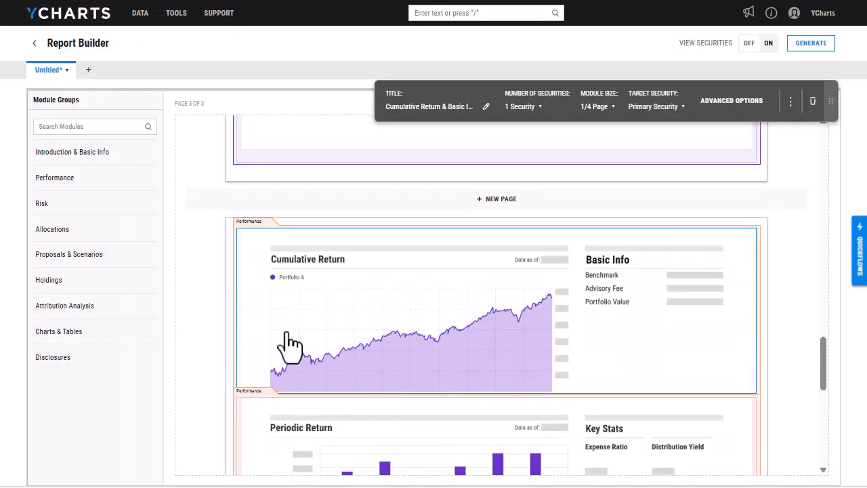
scroll(290, 346, down, 1)
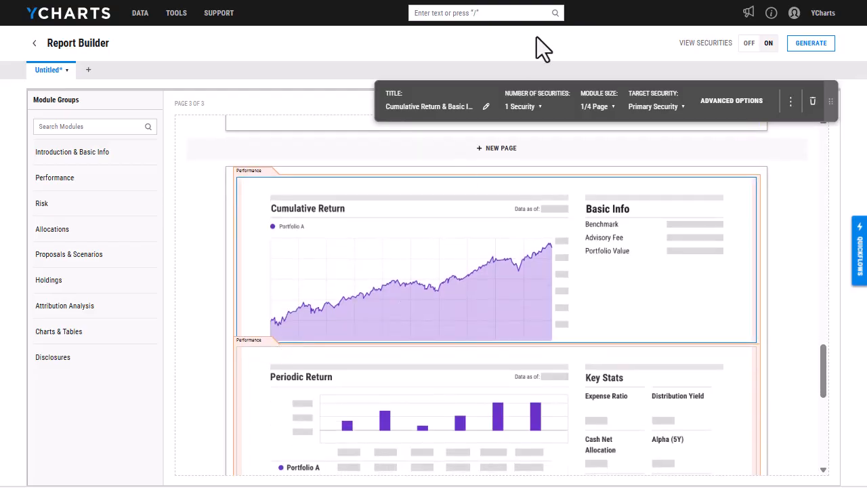
drag(391, 101, 244, 118)
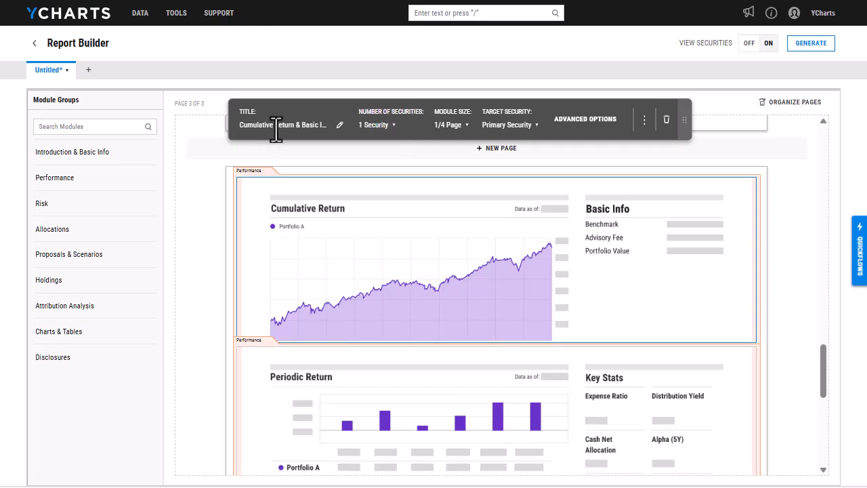
click(392, 126)
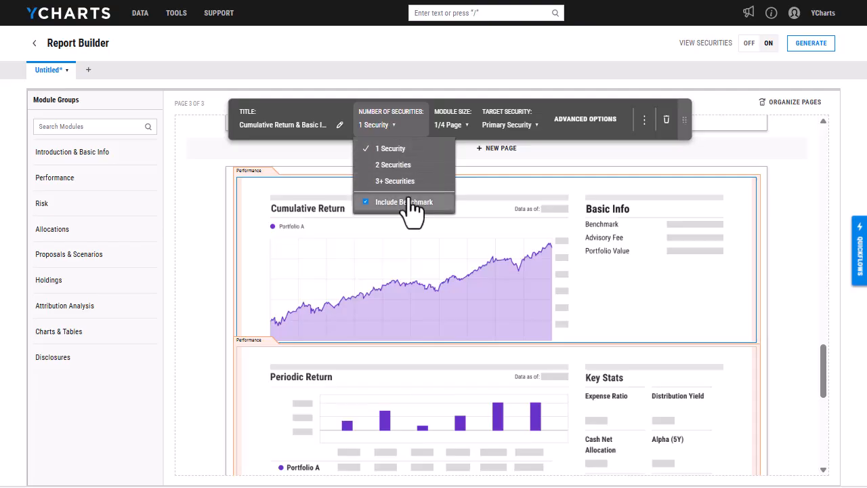
click(452, 124)
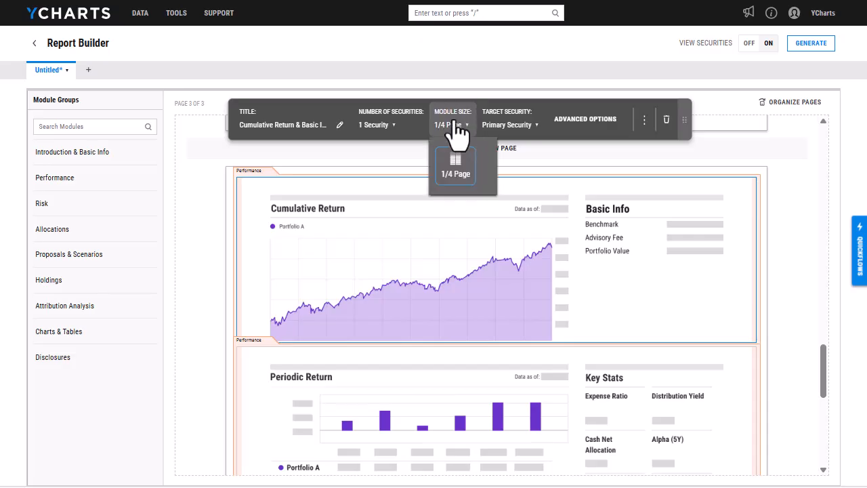
click(458, 133)
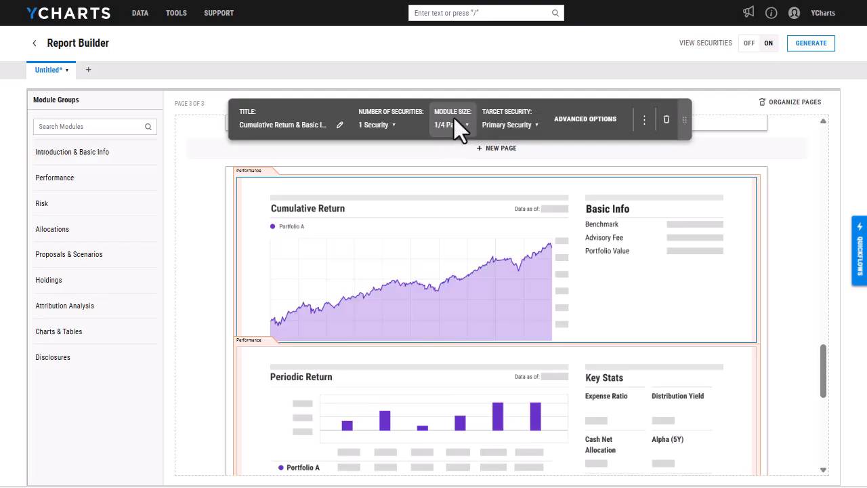
click(598, 119)
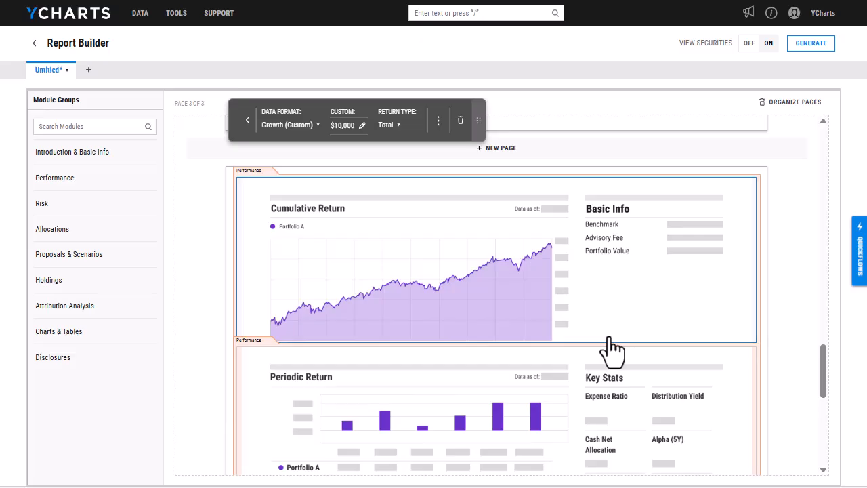
- Examine the advanced options and key stats of the Periodic Return & Key Stats module
click(603, 417)
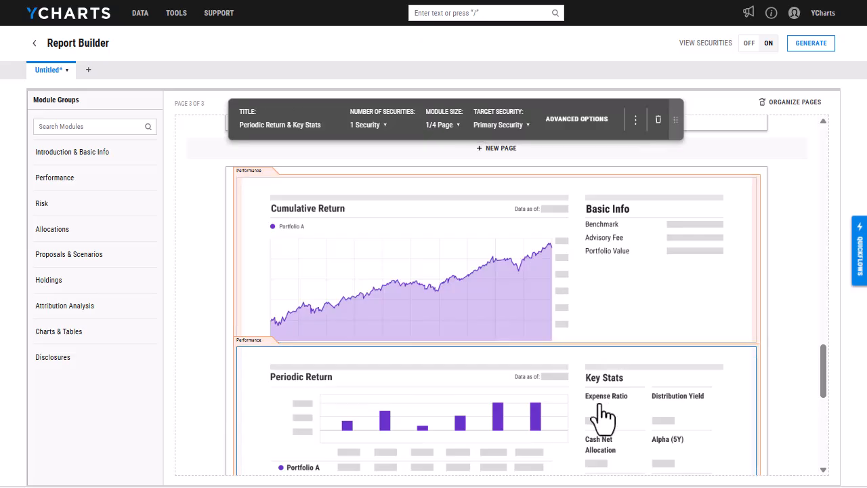
click(596, 120)
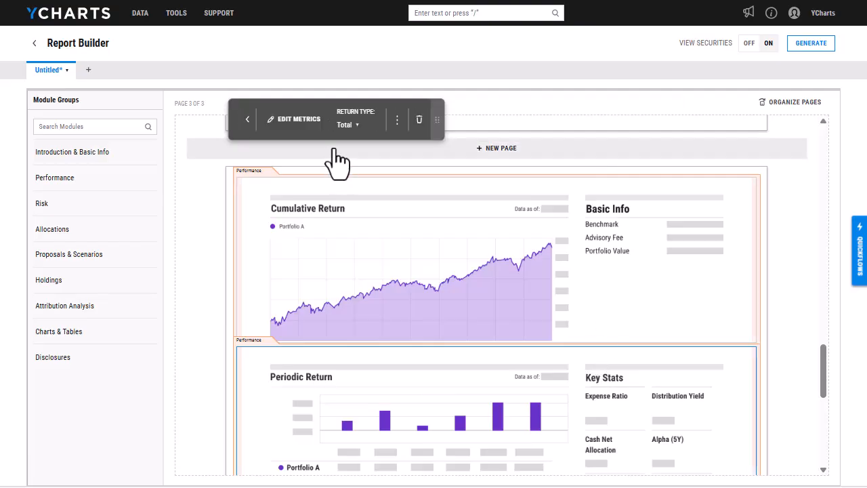
scroll(593, 349, down, 1)
scroll(593, 349, down, 2)
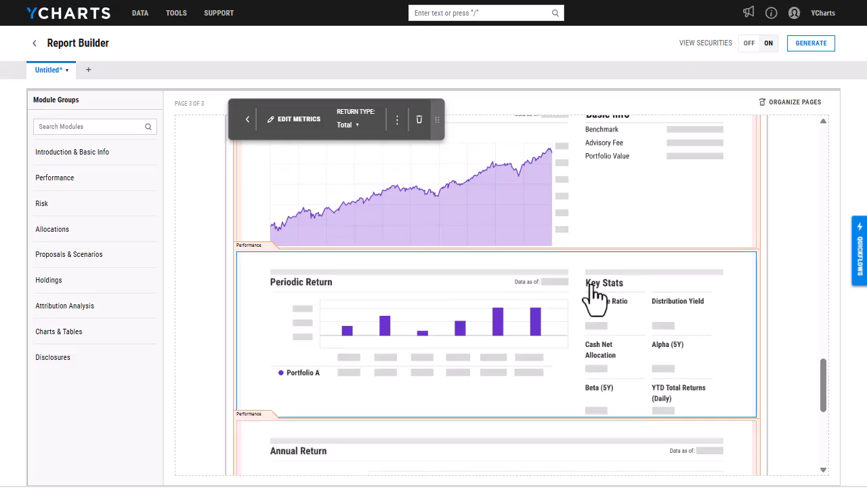
- Add a new blank page after the page with the performance modules
scroll(203, 271, down, 10)
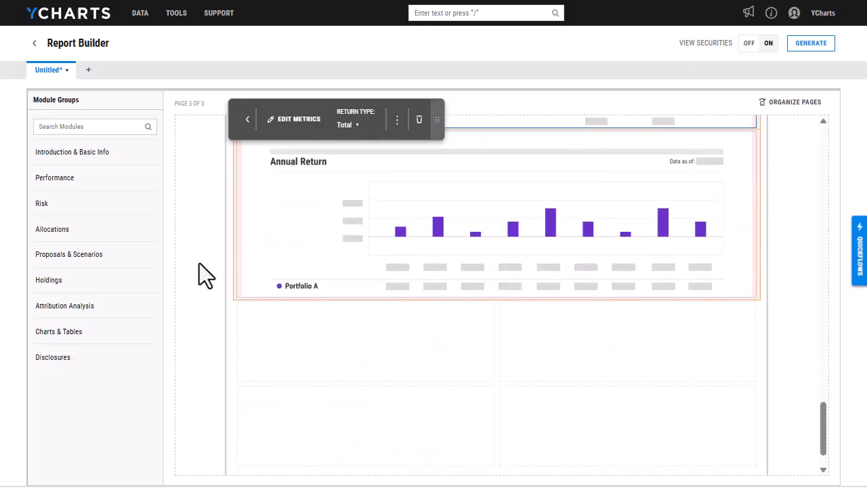
click(483, 452)
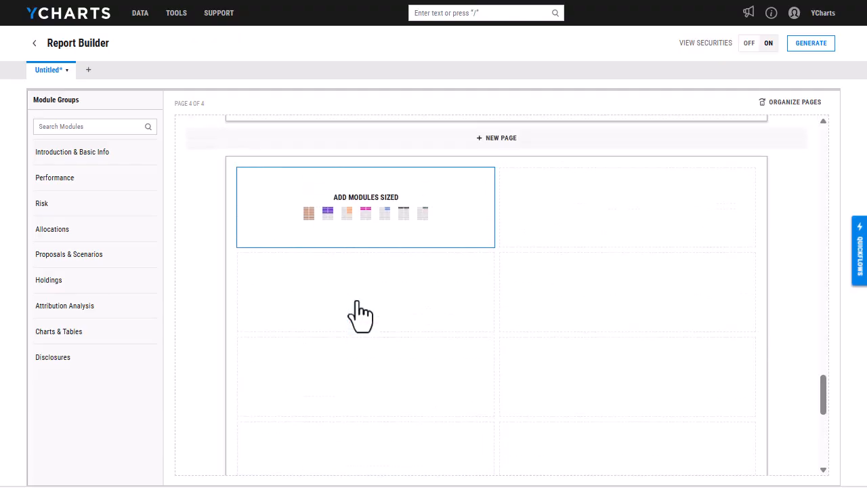
- Add the Risk Info, Risk/Reward and Risk/Reward Scatter Plot modules to the blank page in an auto-created section
click(64, 205)
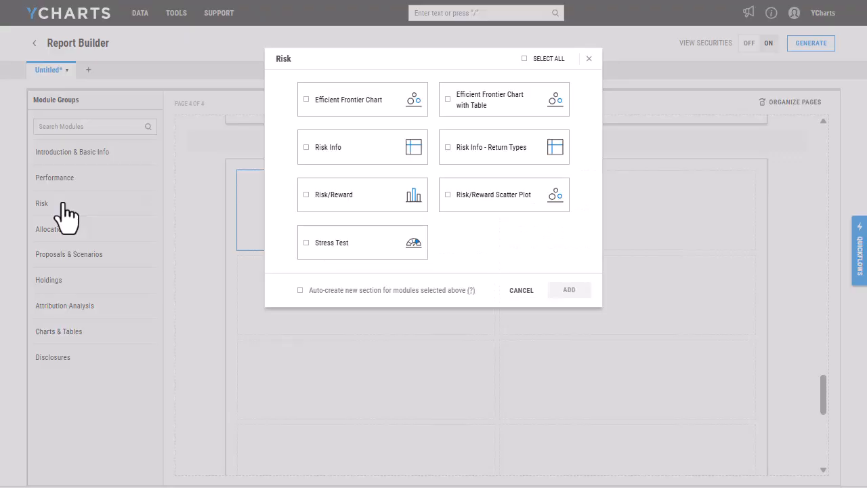
click(309, 161)
click(326, 192)
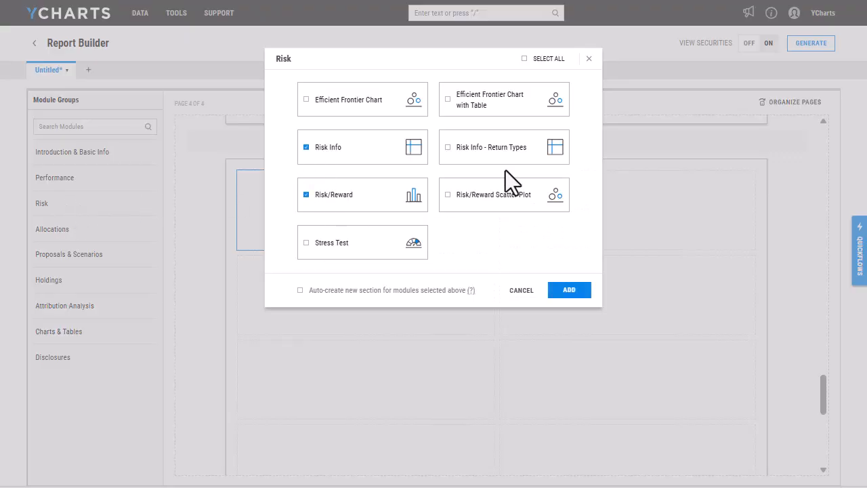
click(499, 199)
click(320, 291)
click(568, 296)
- Name the section holding the three risk modules "Risk"
click(332, 91)
triple_click(332, 91)
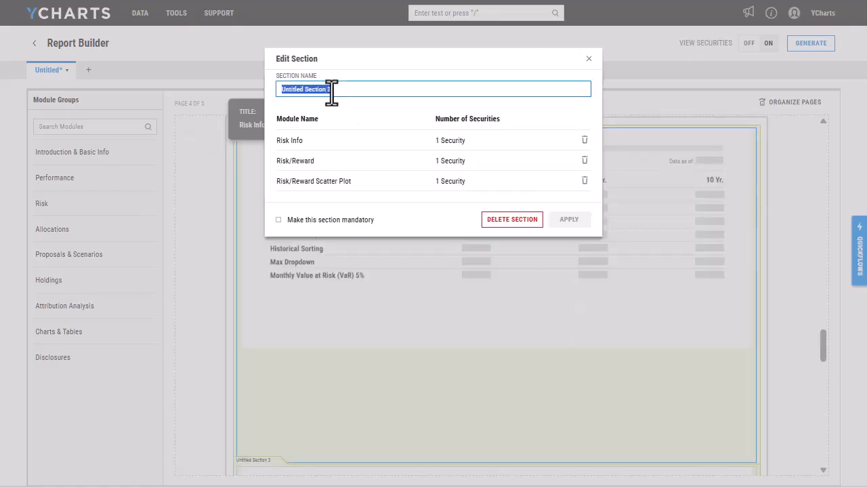
text(Risk)
key(Return)
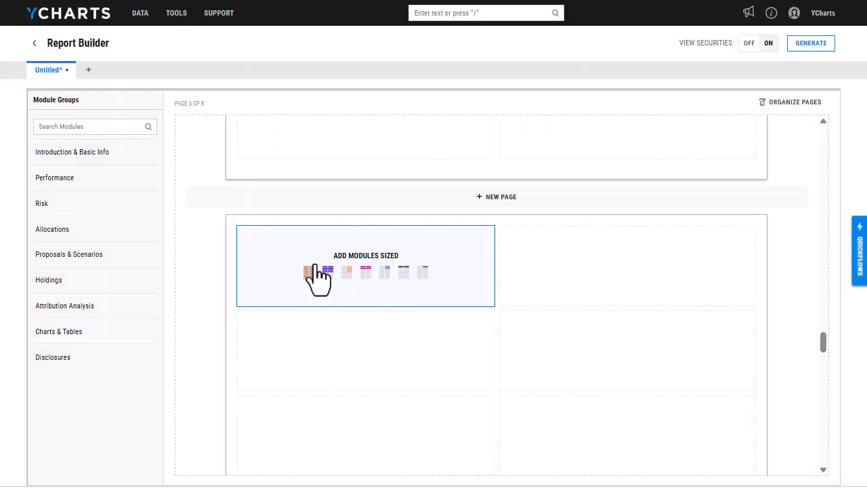
- Add the Asset Allocation, Market Cap., Stock Style Exposure, Region Exposure and Pie Chart modules to page 6 in an auto-created section
click(115, 232)
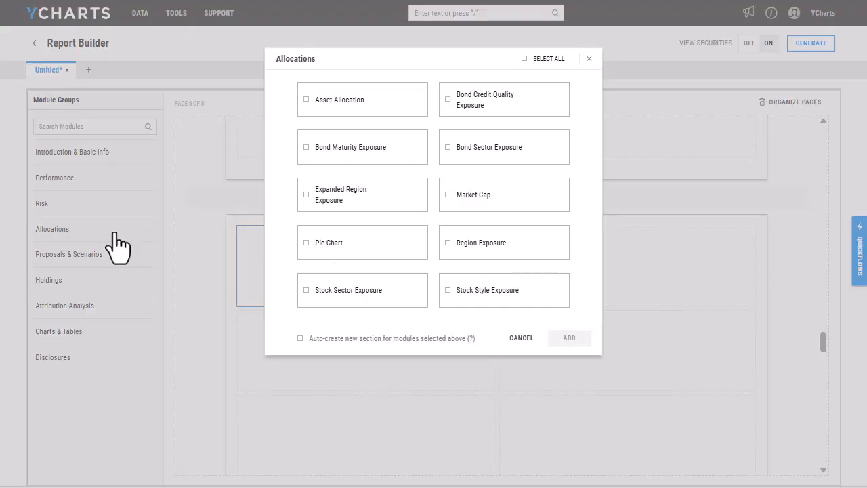
click(348, 120)
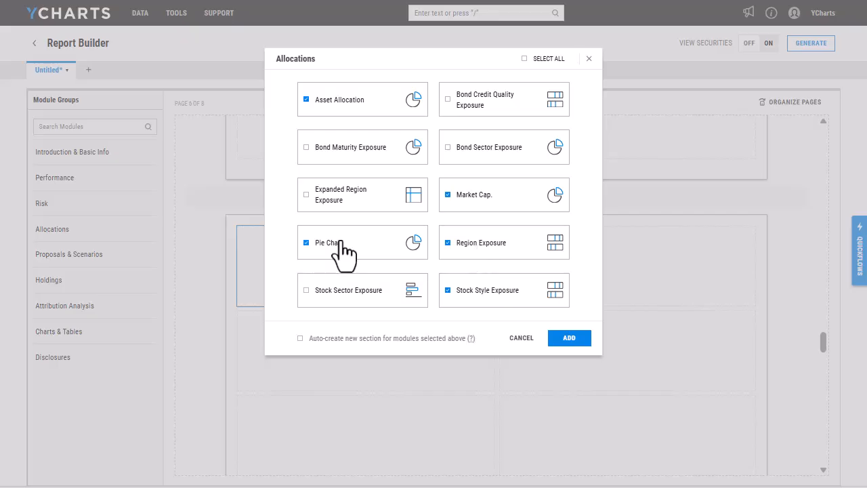
click(330, 339)
click(580, 343)
- Name the section holding the five allocation modules "Allocation"
triple_click(353, 92)
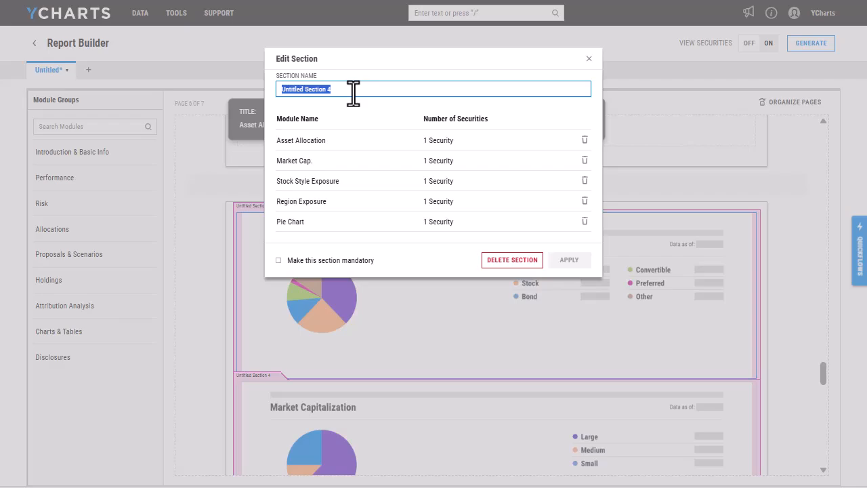
text(Allocation)
click(569, 260)
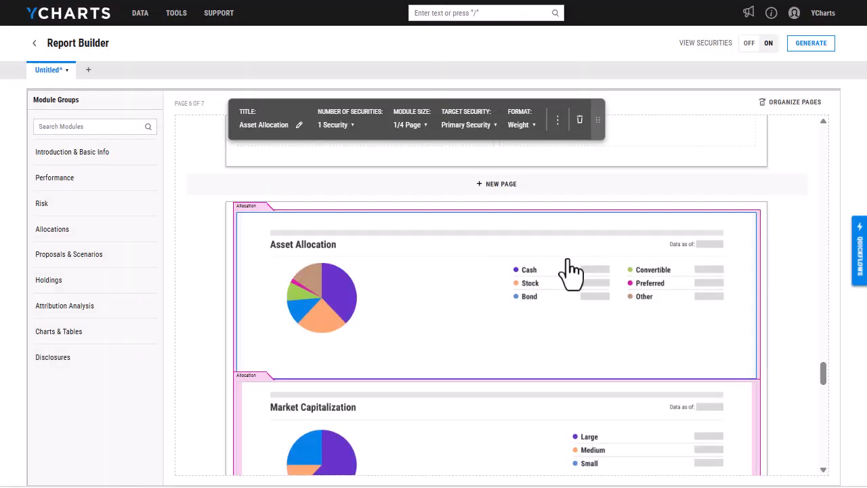
- Resize the Asset Allocation and Market Capitalization modules to 1/8 page and place them side by side
click(411, 126)
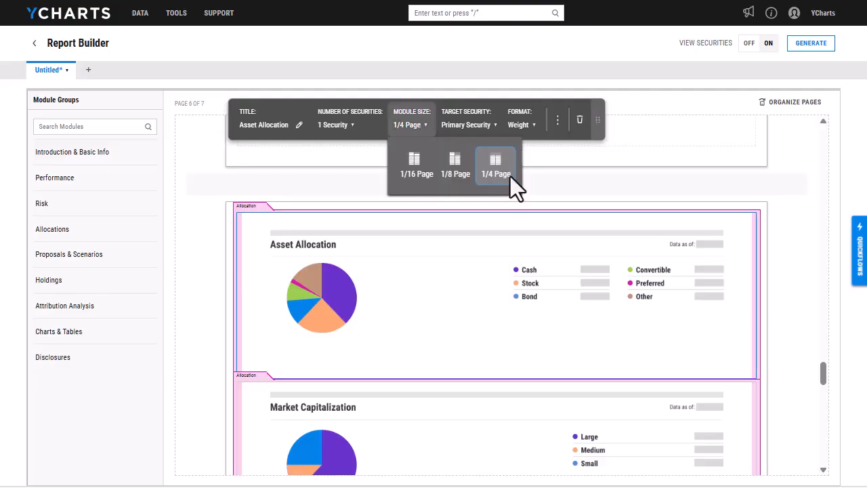
click(458, 178)
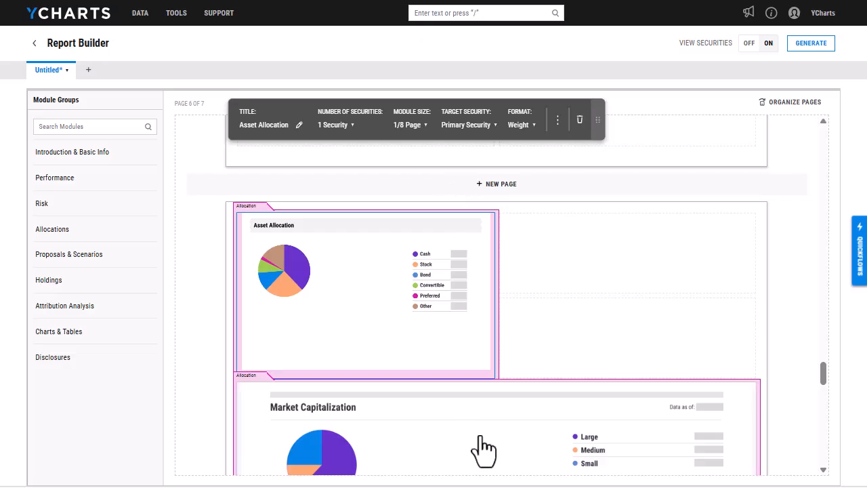
click(485, 449)
click(428, 126)
click(467, 166)
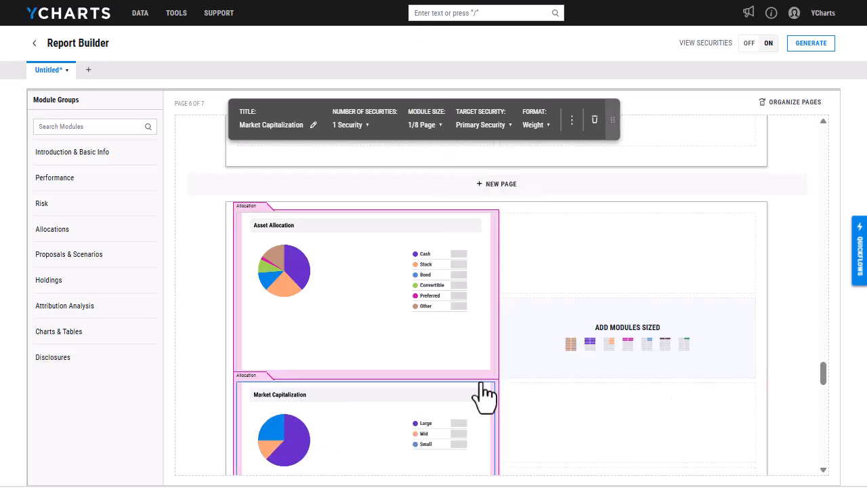
drag(483, 385, 665, 273)
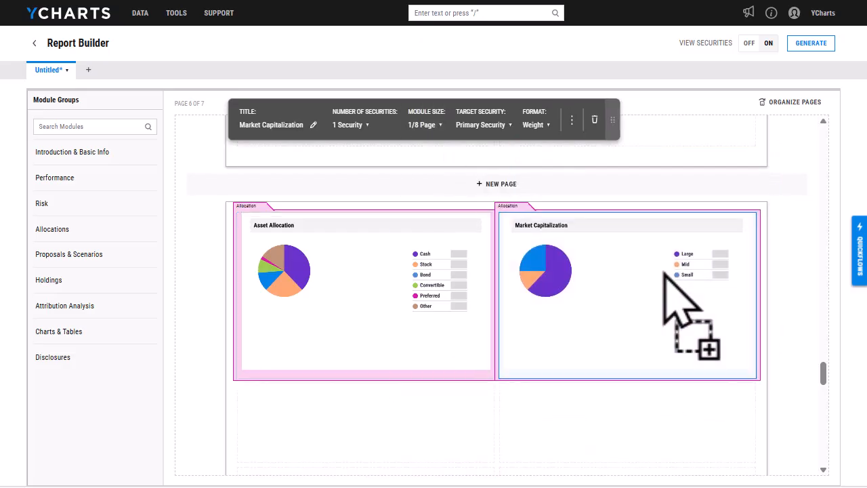
- Move the Stock Style Exposure and Region Exposure modules up to close the gaps beneath the two allocation charts
scroll(664, 274, down, 5)
drag(488, 458, 466, 348)
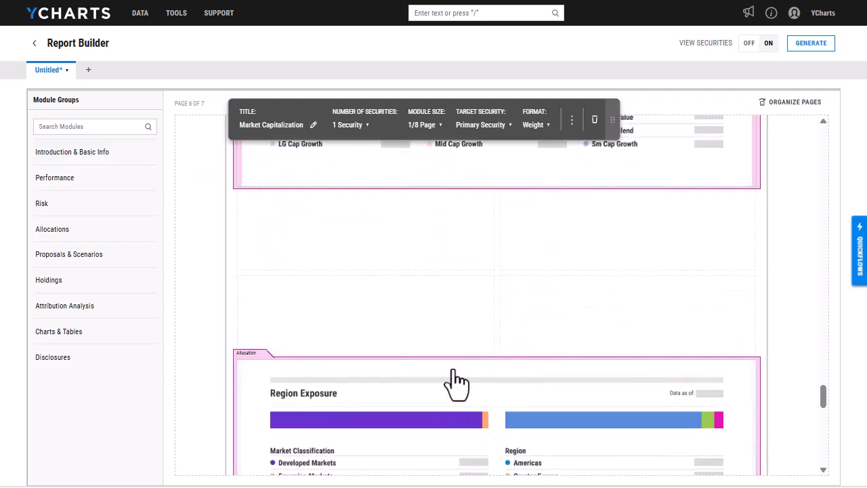
drag(451, 377, 460, 239)
- Resize the Pie Chart module to 1/8 page and move it onto page 6 beneath Region Exposure
scroll(459, 236, down, 4)
click(459, 330)
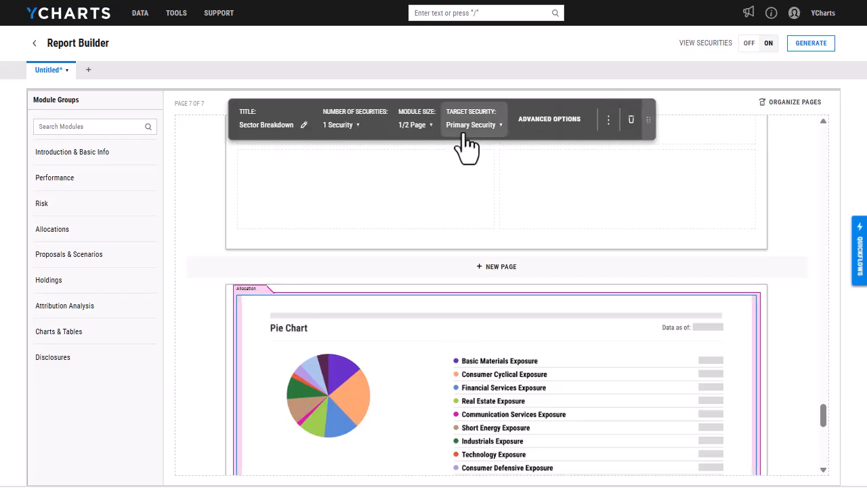
click(428, 130)
click(416, 169)
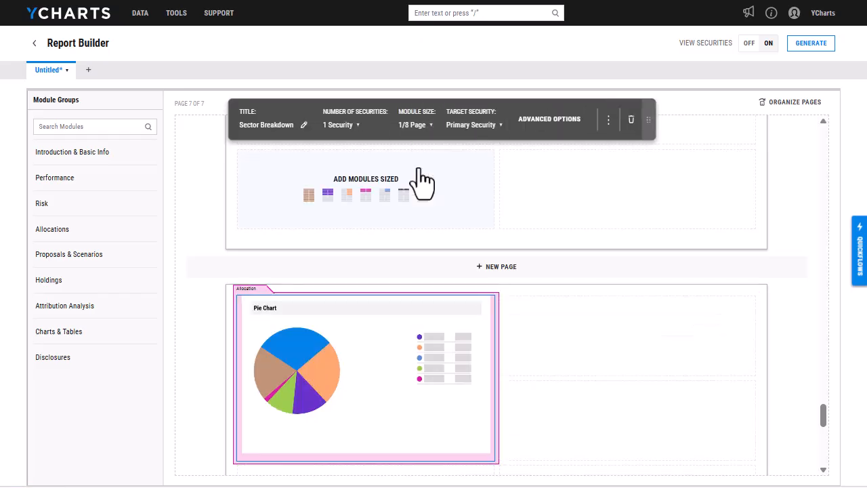
drag(451, 369, 474, 244)
- Add a second Pie Chart module from the Allocations group and resize it to 1/8 page
click(621, 332)
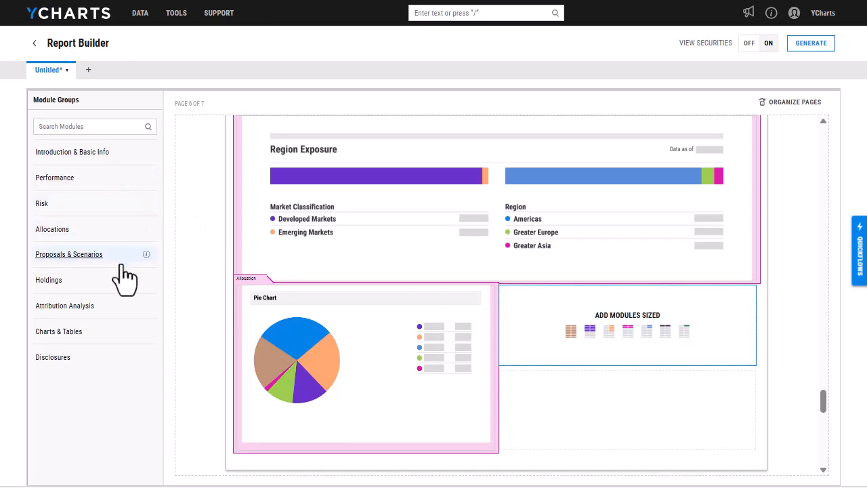
click(108, 231)
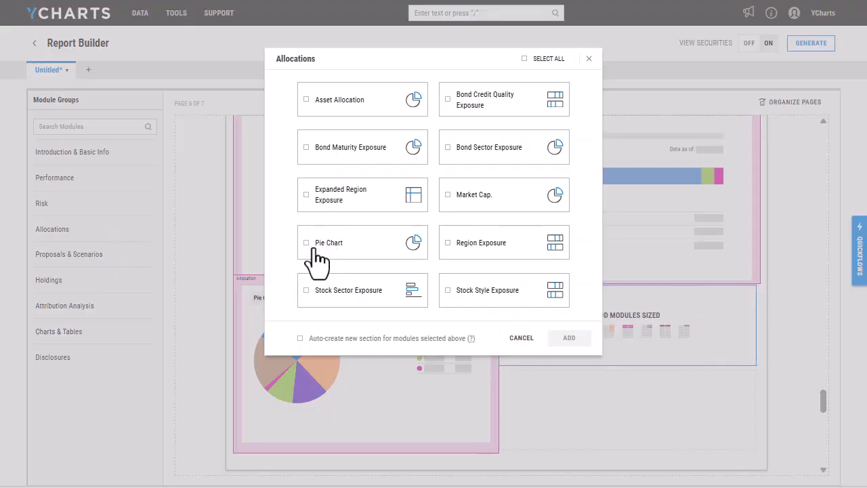
click(366, 252)
click(570, 339)
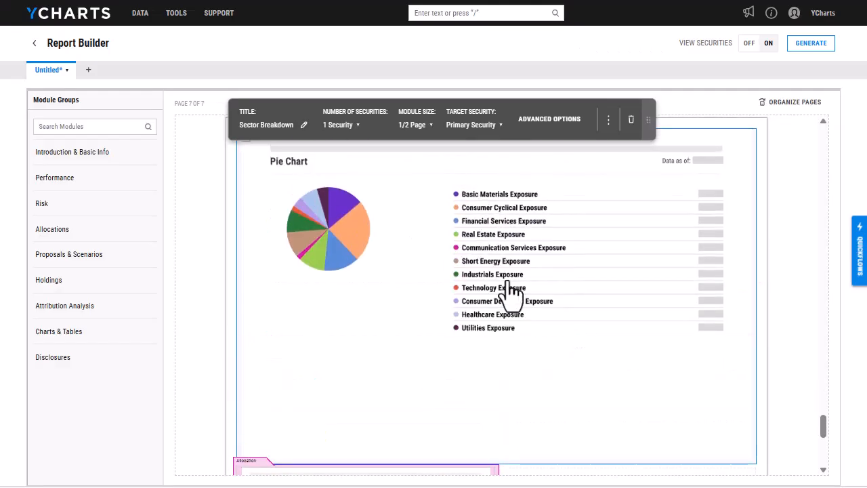
click(416, 129)
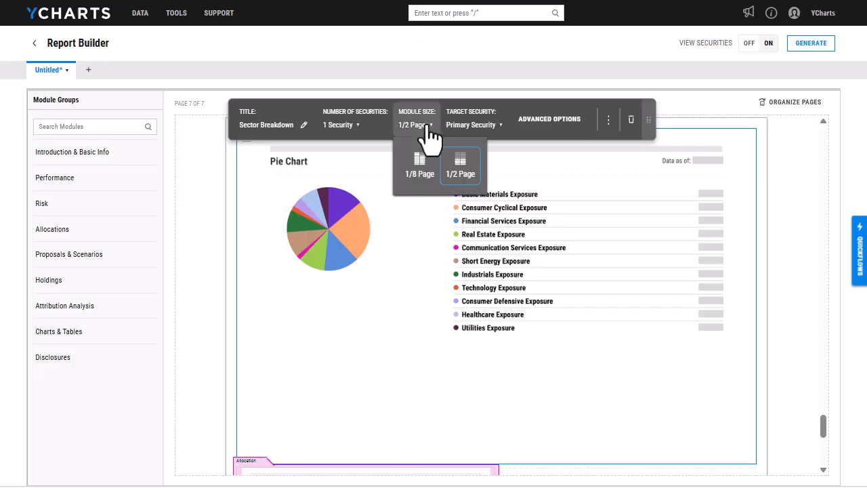
click(416, 170)
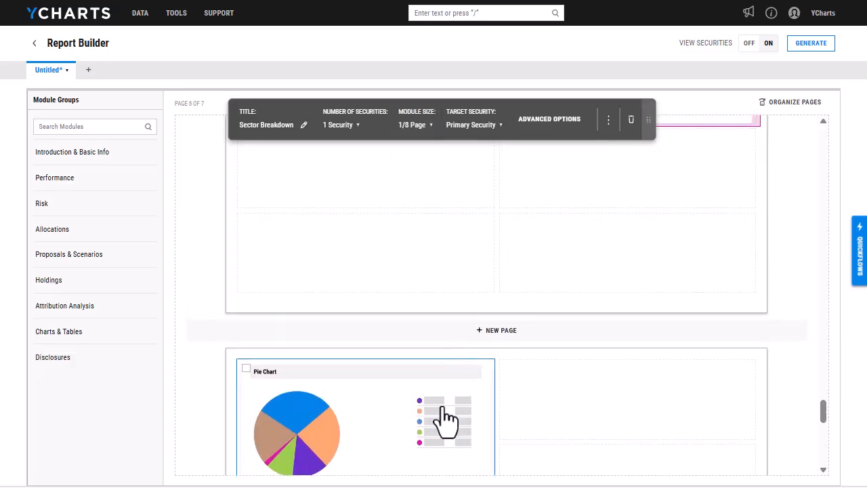
- Arrange the two Pie Chart modules side by side beneath Region Exposure on page 6
drag(442, 353, 433, 201)
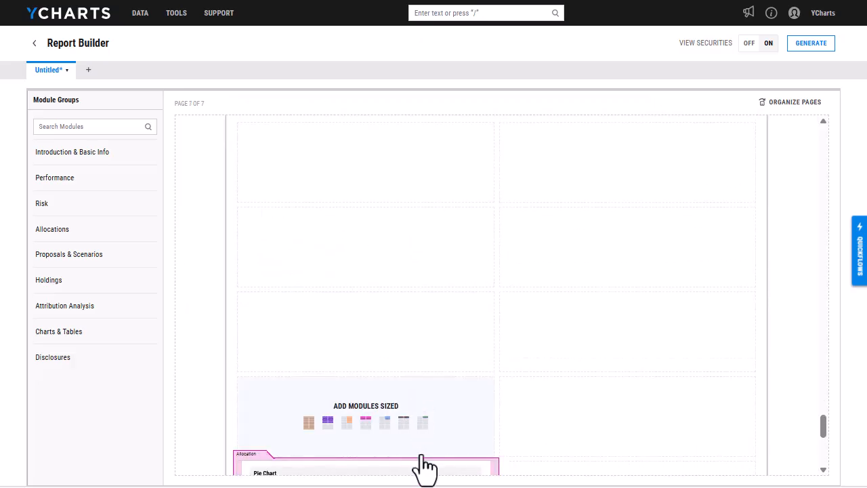
drag(428, 469, 598, 101)
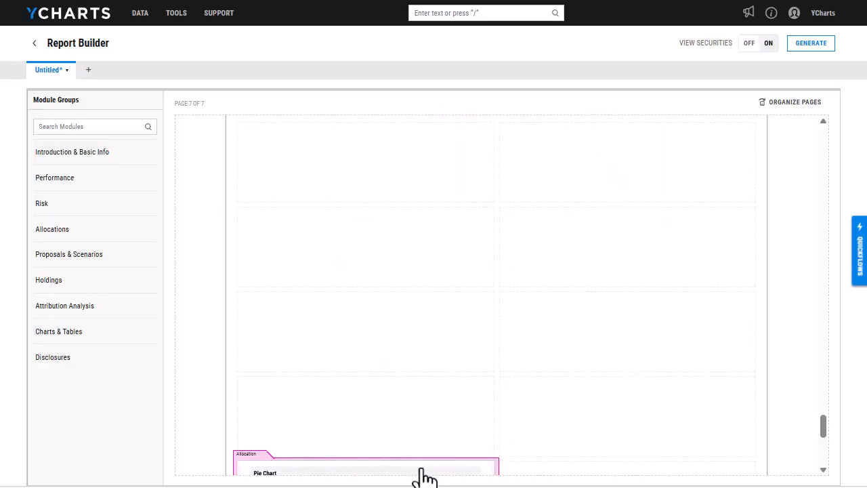
drag(420, 471, 426, 129)
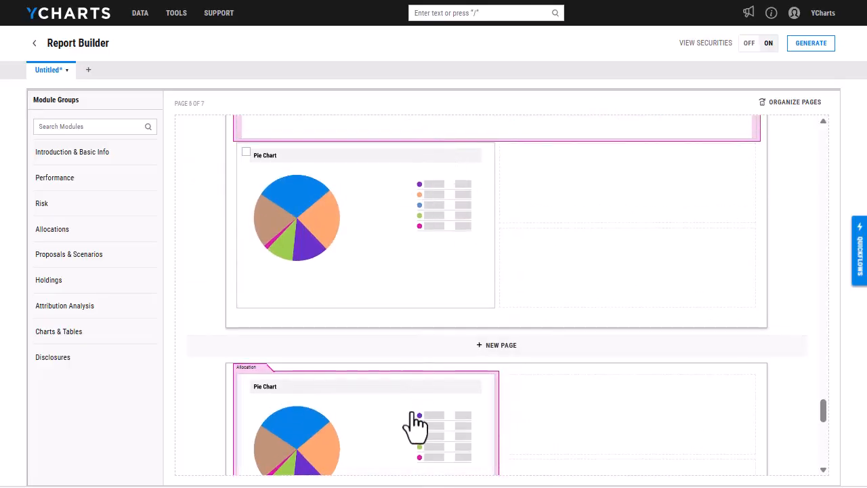
drag(416, 429, 656, 197)
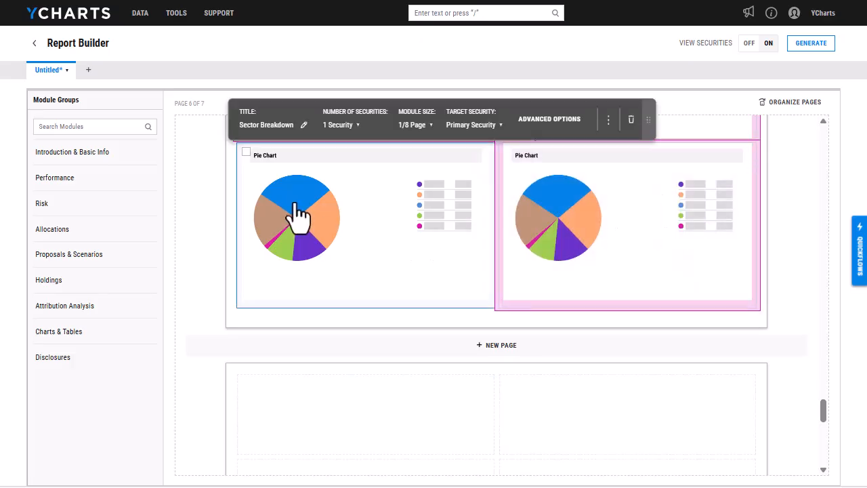
- Add the Pie Chart module that has no section to the Allocation section
click(246, 152)
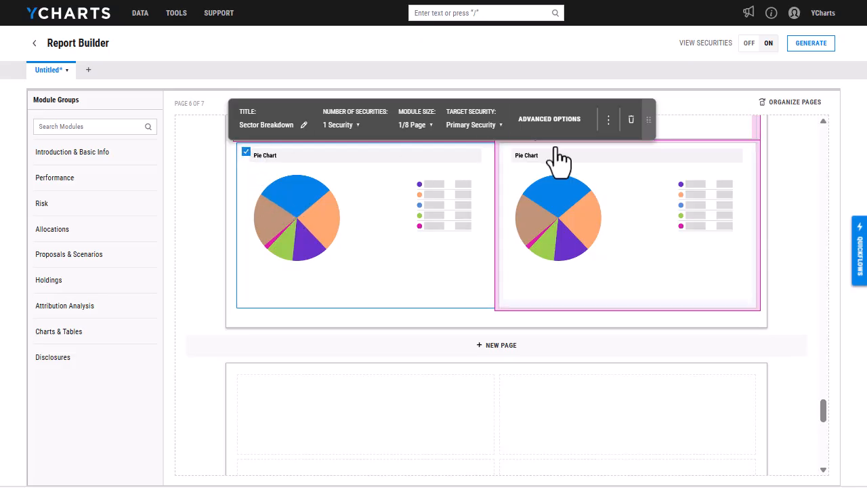
click(609, 120)
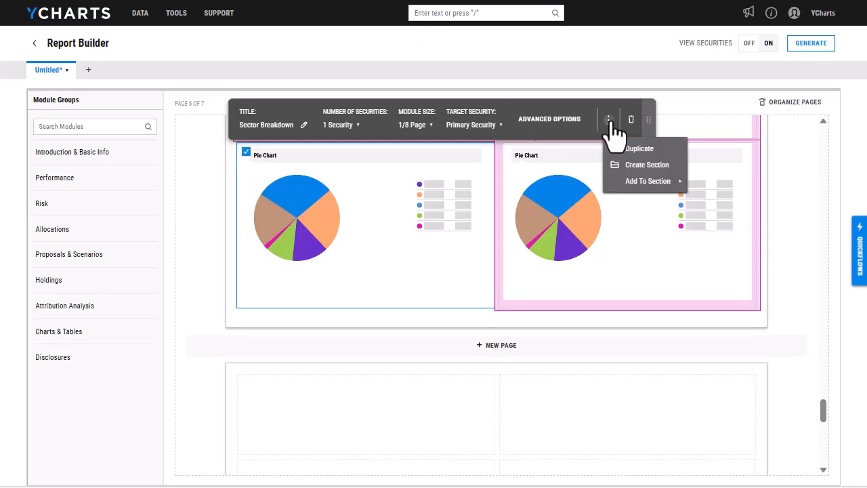
mouse_move(647, 181)
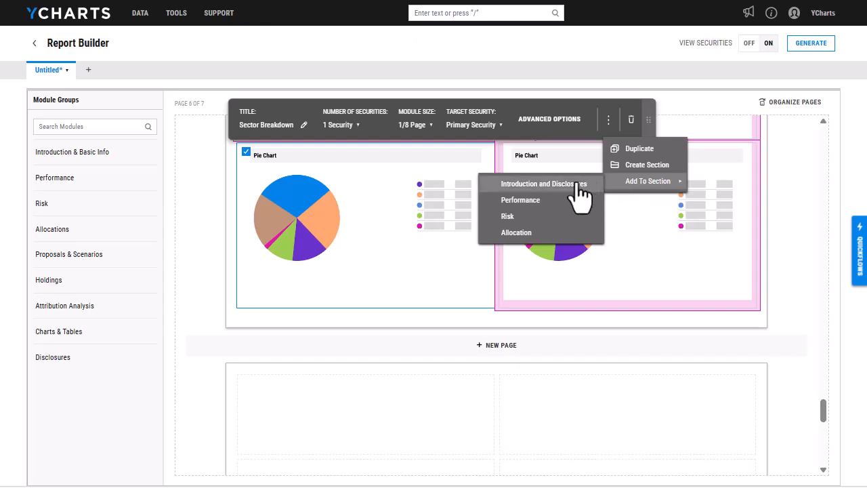
click(552, 234)
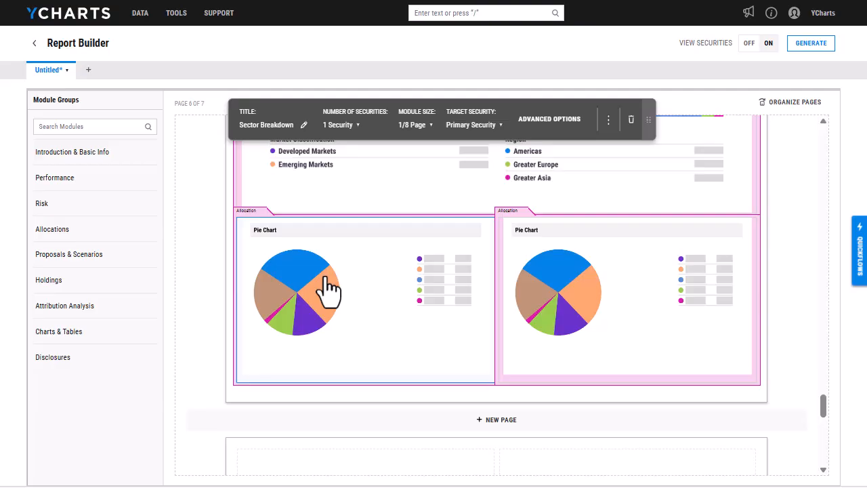
- Set the left-hand Pie Chart module's configuration to Bond Maturity
click(556, 122)
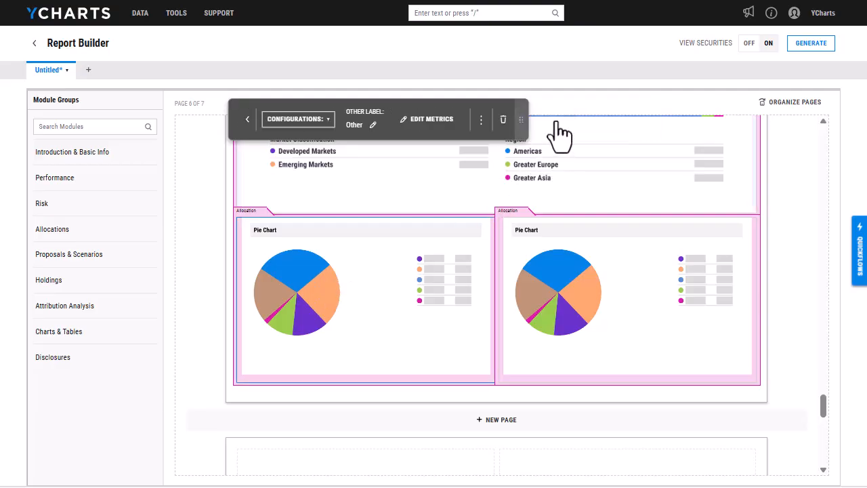
click(314, 123)
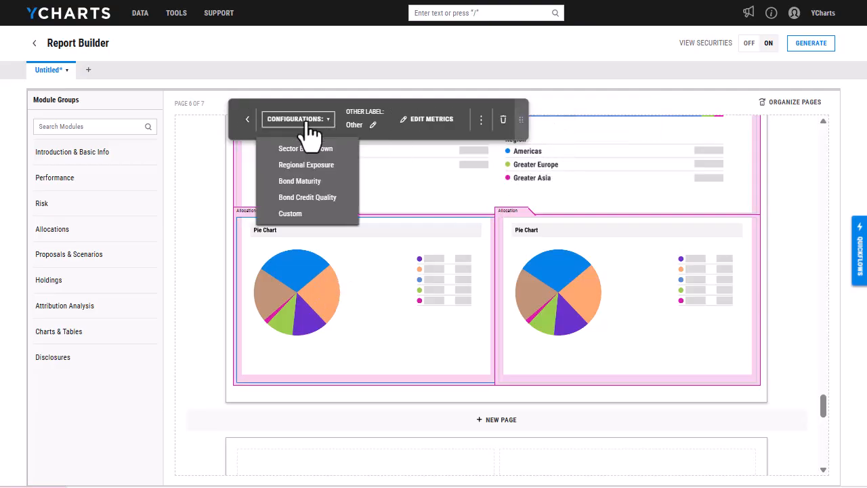
click(328, 186)
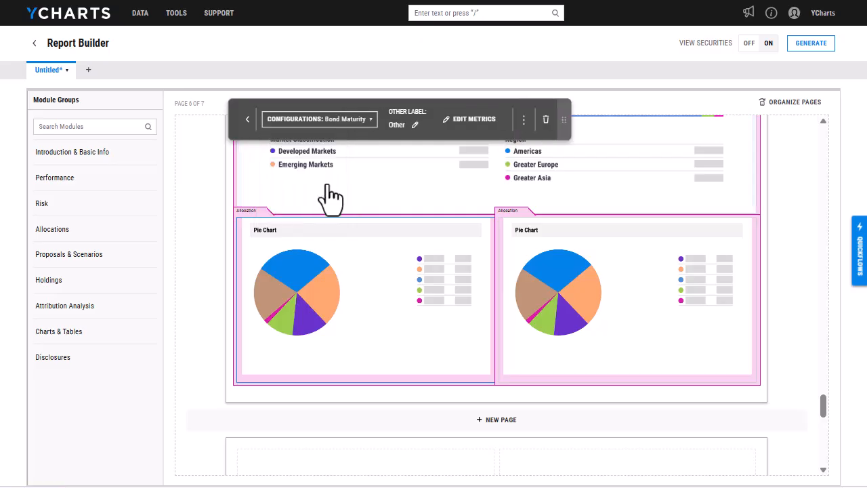
- Set the right-hand Pie Chart module's configuration to Bond Credit Quality and review the allocation page's layout
click(575, 291)
click(560, 122)
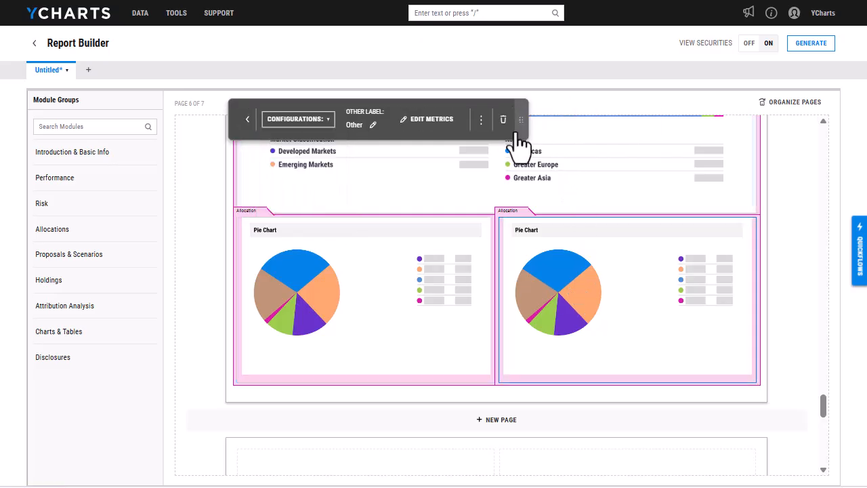
click(297, 120)
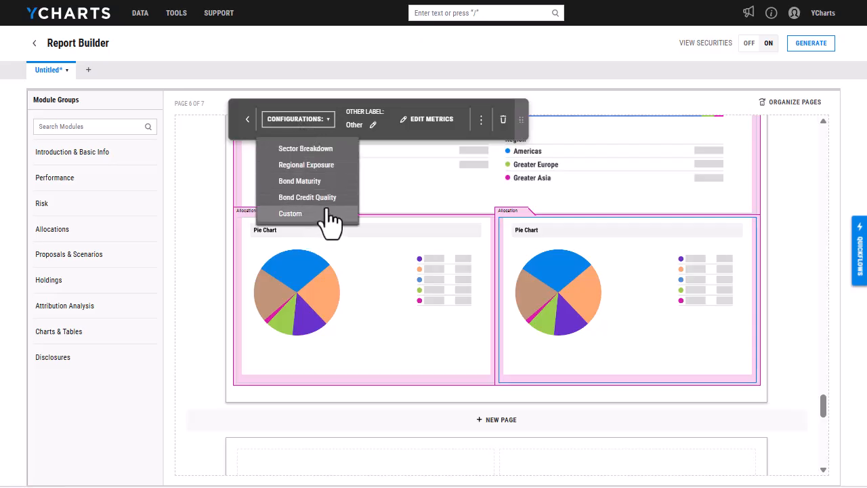
click(327, 198)
scroll(539, 306, up, 7)
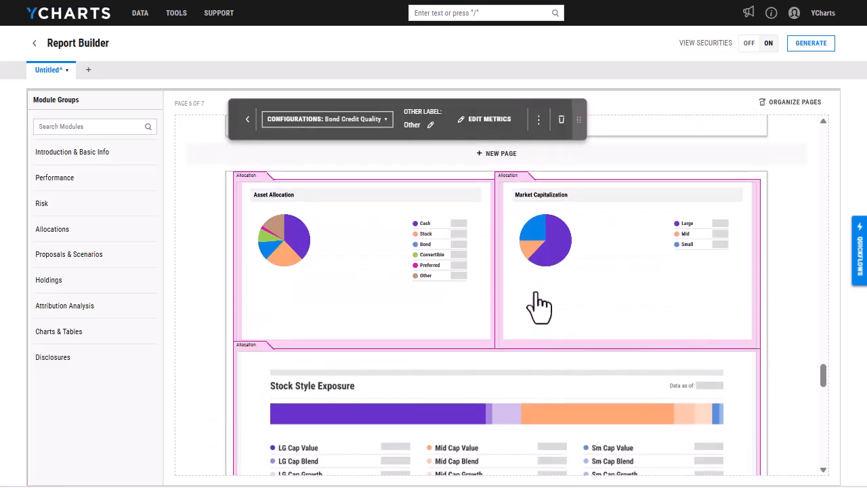
scroll(539, 306, down, 3)
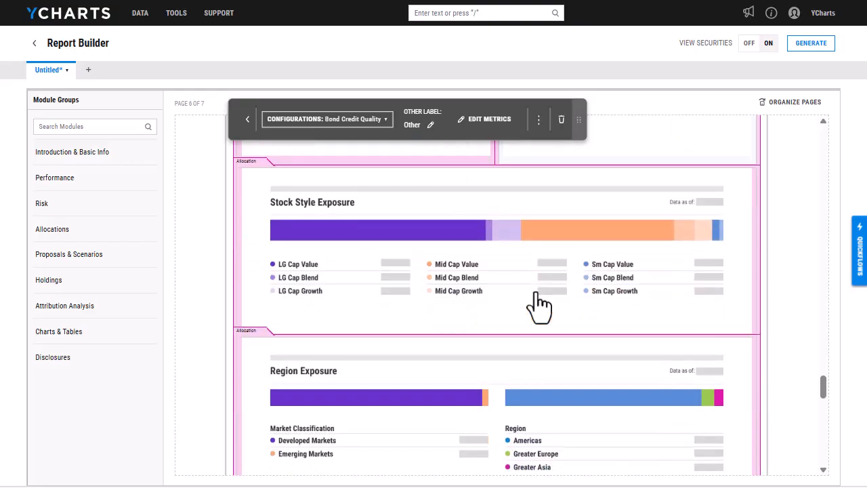
- Add the Top 10 Holdings module from the Holdings group to the first slot on page 7
scroll(540, 303, down, 10)
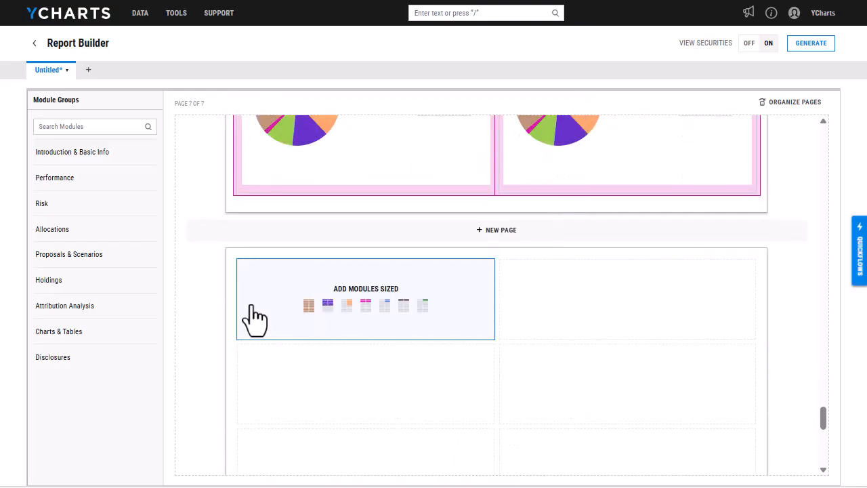
click(80, 280)
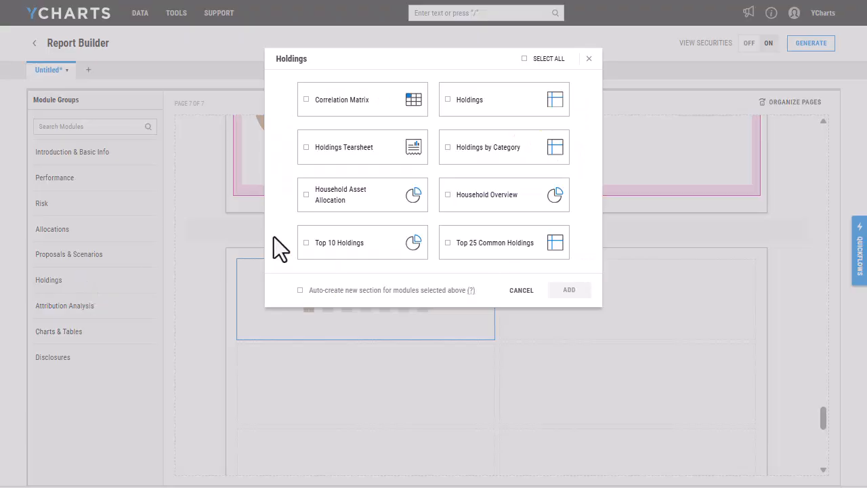
click(334, 250)
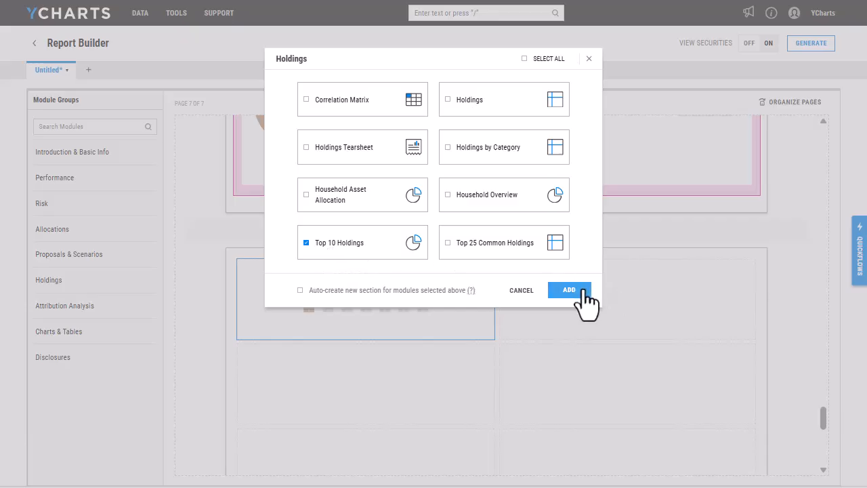
click(570, 290)
- Add a second Top 10 Holdings module in the empty space beneath the first one on page 7
scroll(583, 291, up, 2)
scroll(583, 291, down, 7)
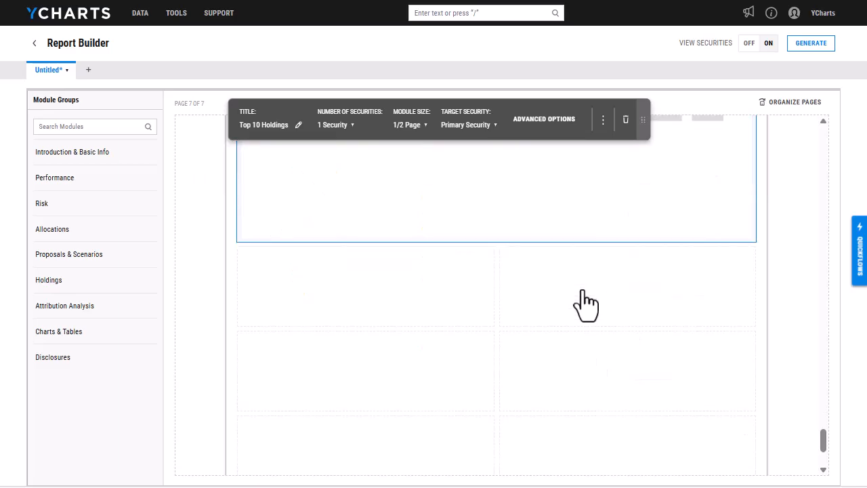
click(329, 290)
click(53, 282)
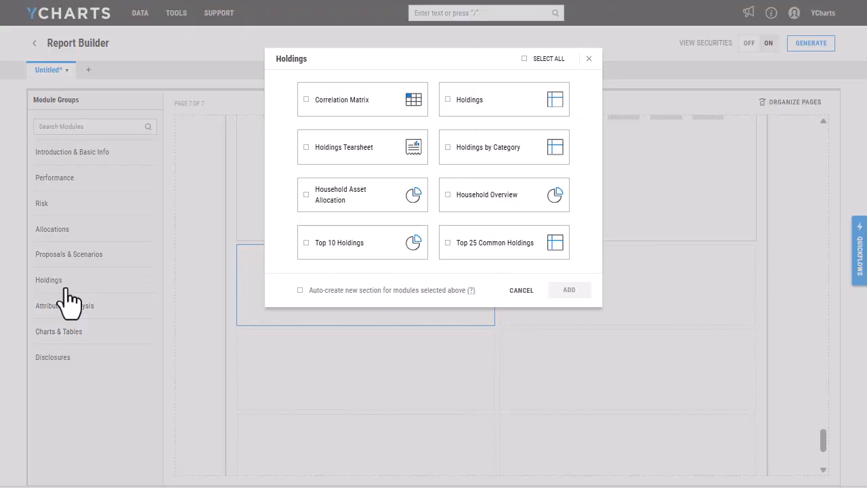
click(309, 252)
click(579, 295)
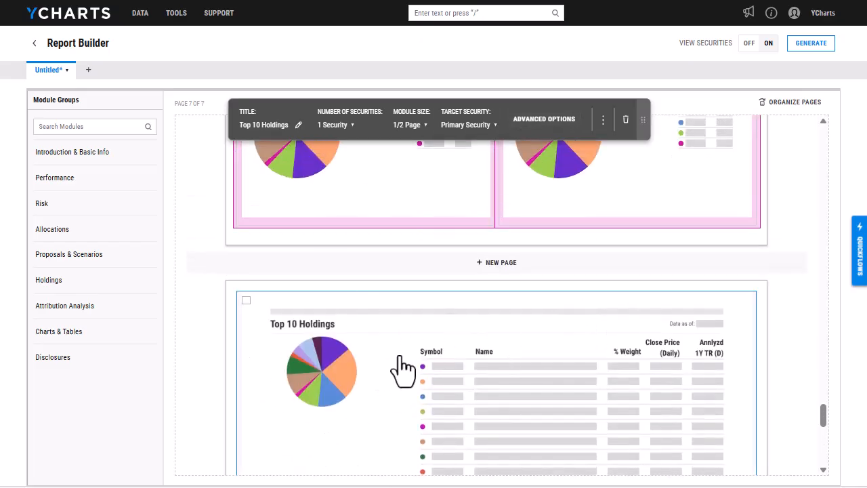
- Set the lower Top 10 Holdings module's holdings level to Underlying Holdings
scroll(398, 369, down, 2)
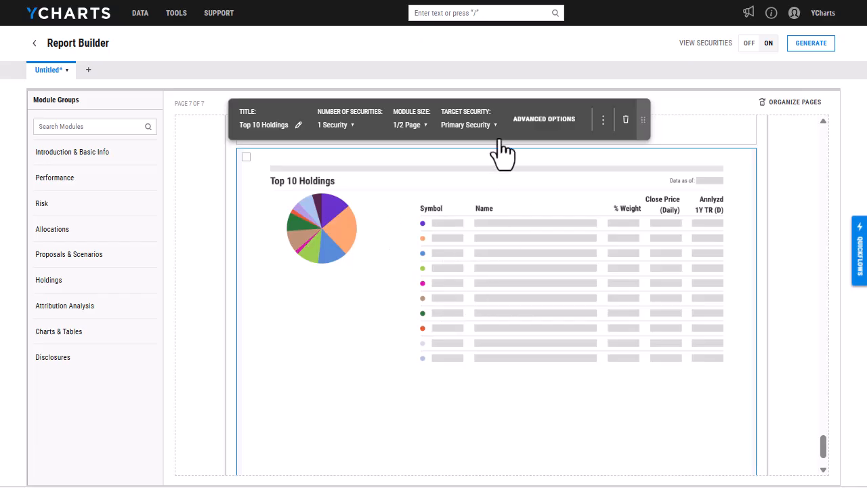
click(552, 122)
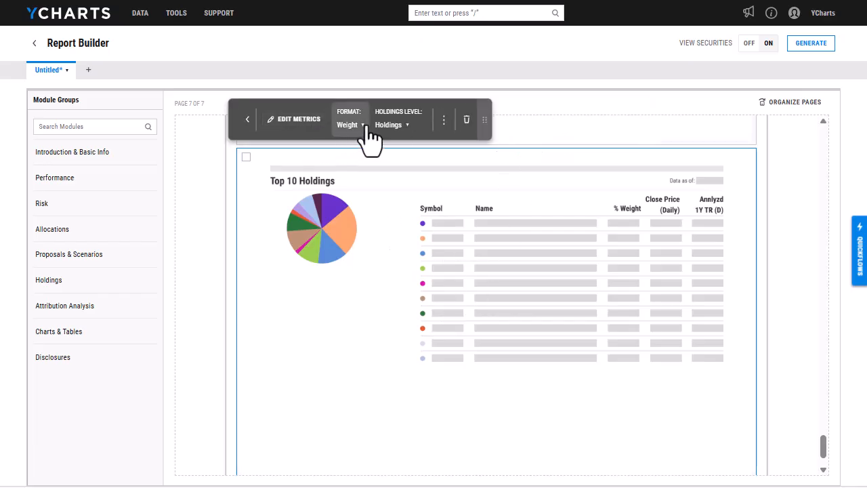
click(392, 125)
click(441, 181)
- Create a section named Holdings from the two Top 10 Holdings modules on page 7
scroll(488, 279, up, 2)
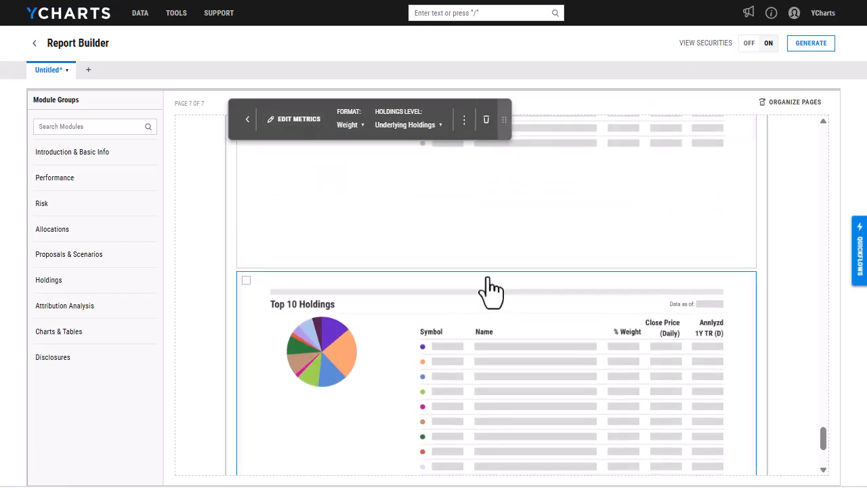
click(245, 303)
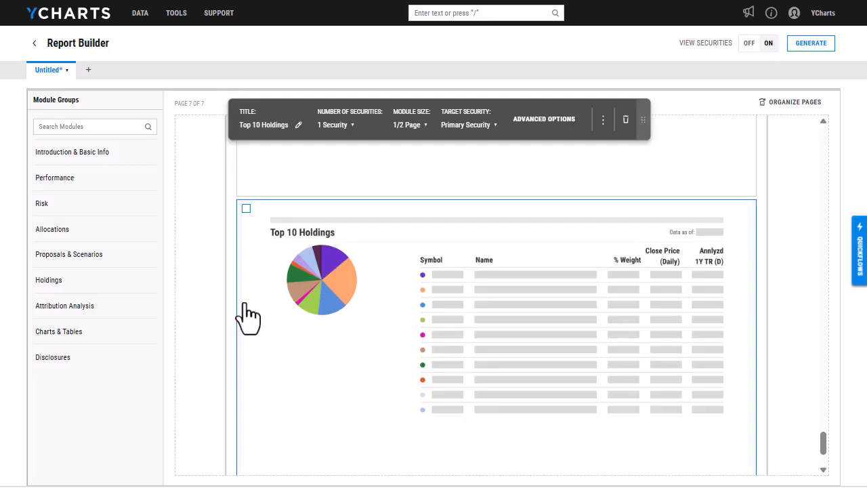
click(246, 208)
scroll(252, 219, up, 3)
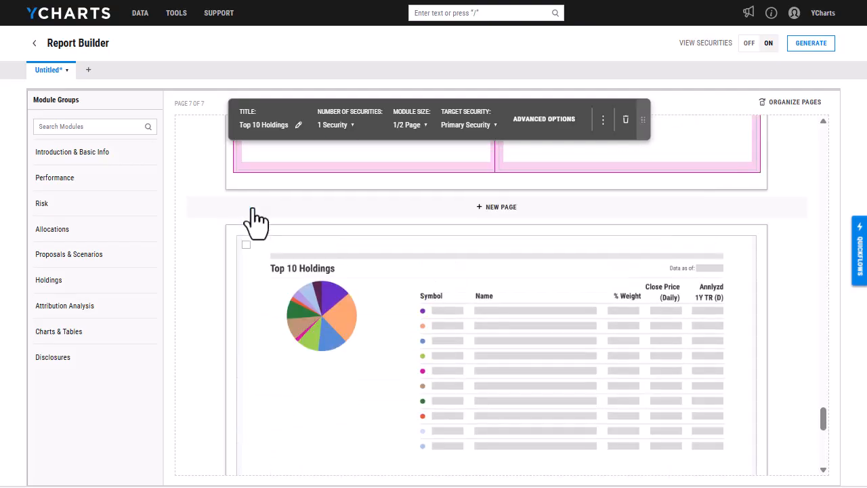
click(246, 251)
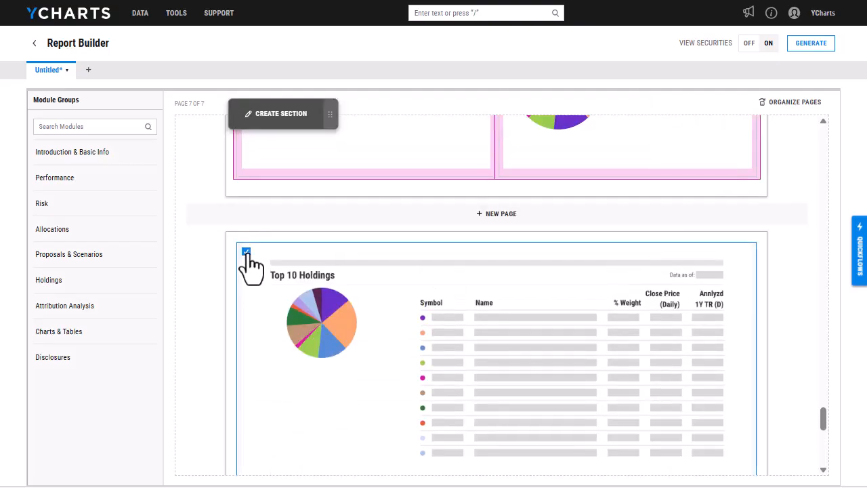
click(288, 123)
double_click(317, 89)
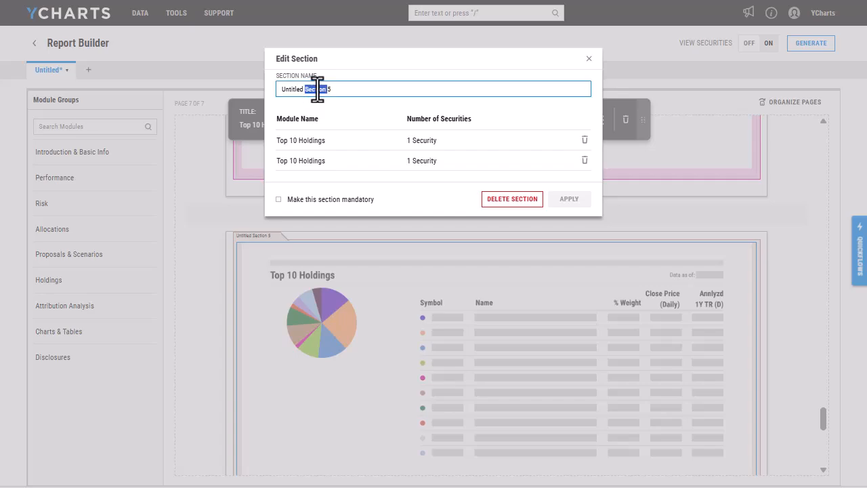
triple_click(317, 89)
text(Holdings)
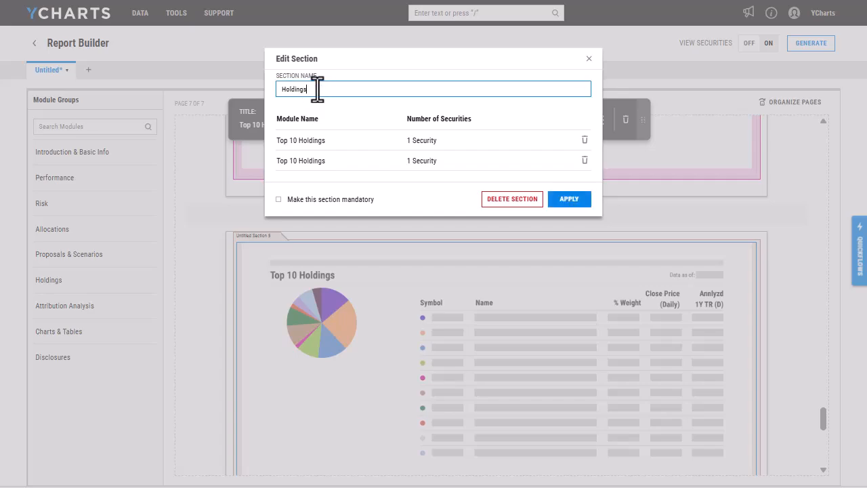
click(577, 197)
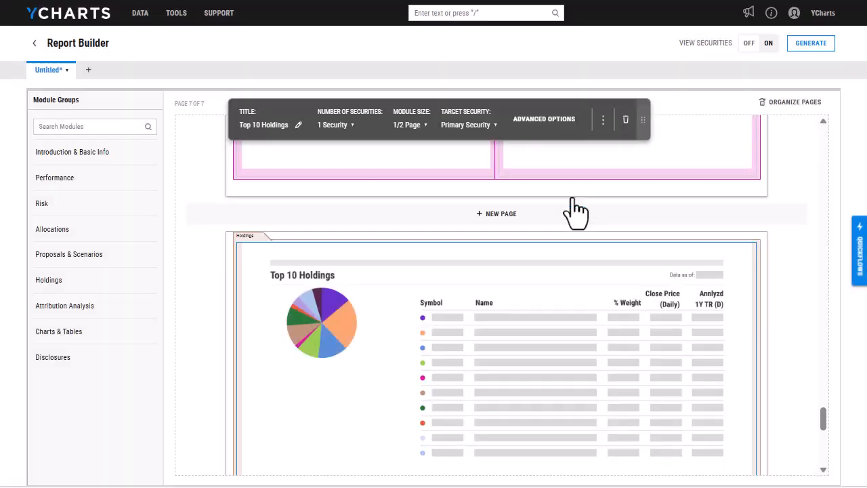
- Add a new page after page 7 and place the Dynamic Disclosure module on it
scroll(510, 377, down, 3)
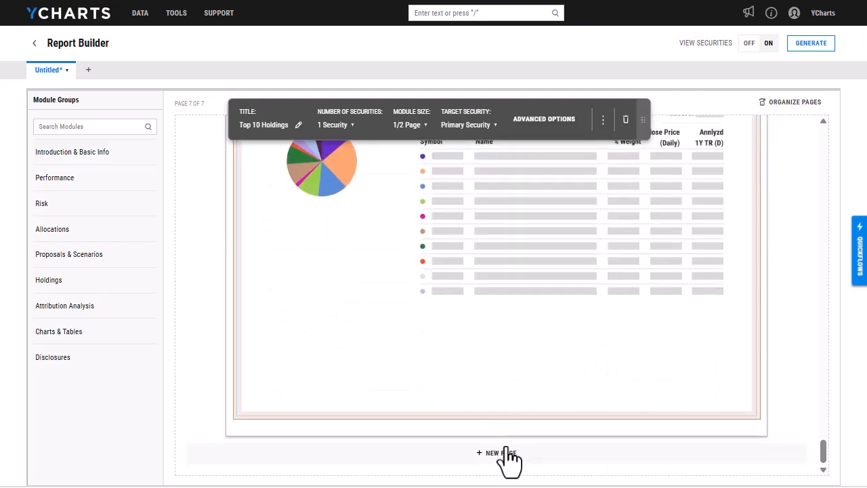
click(505, 347)
mouse_move(139, 349)
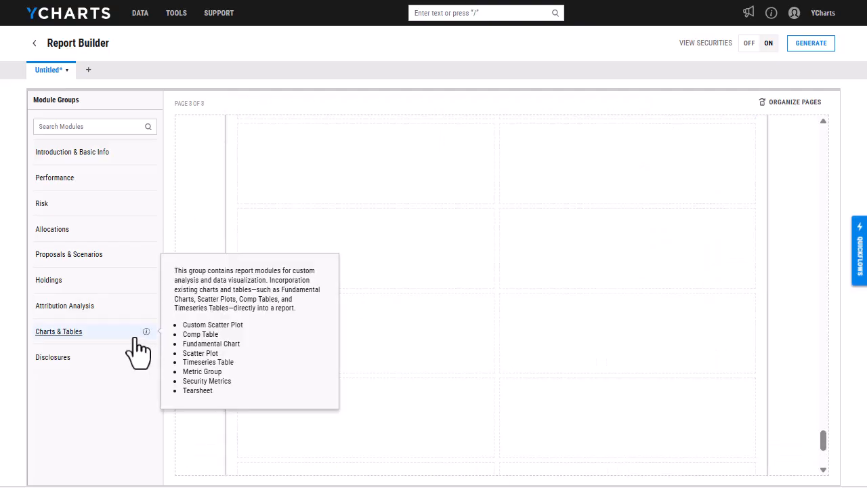
click(76, 358)
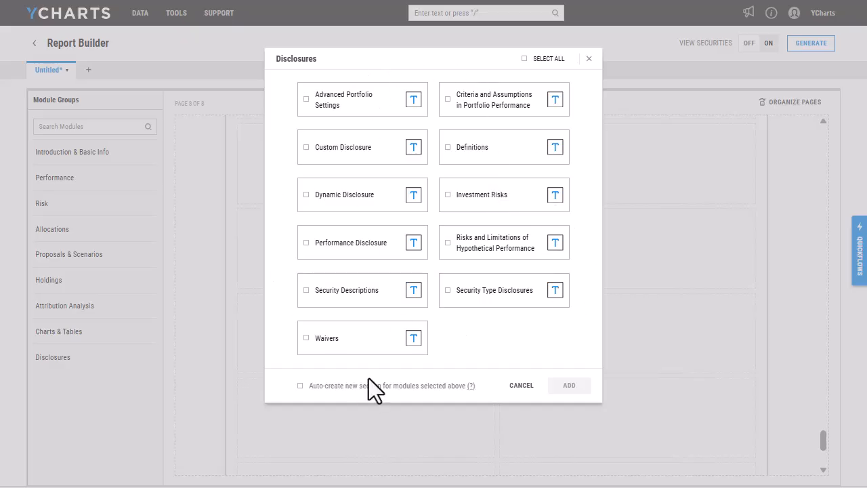
click(361, 203)
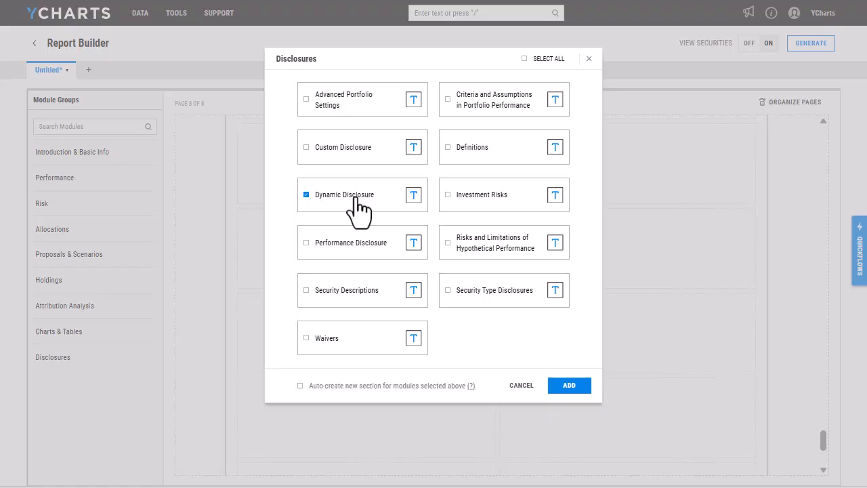
click(568, 385)
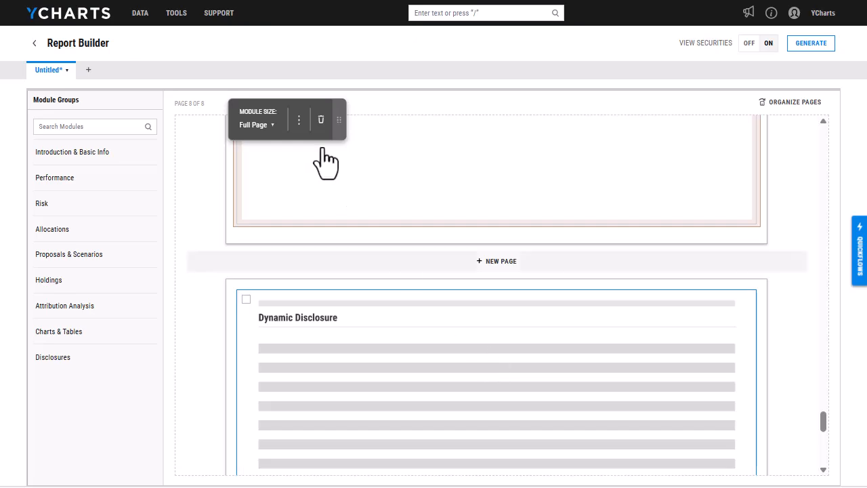
- Add the Dynamic Disclosure module to the existing Introduction and Disclosures section
click(299, 122)
mouse_move(339, 182)
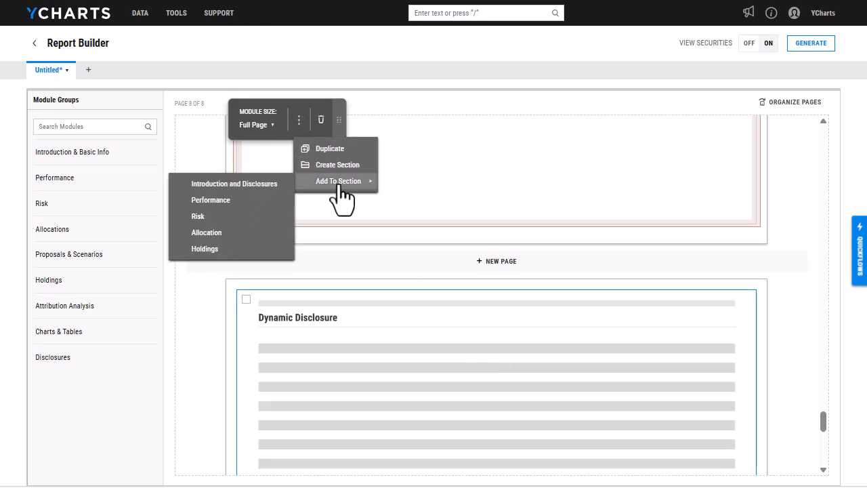
click(269, 187)
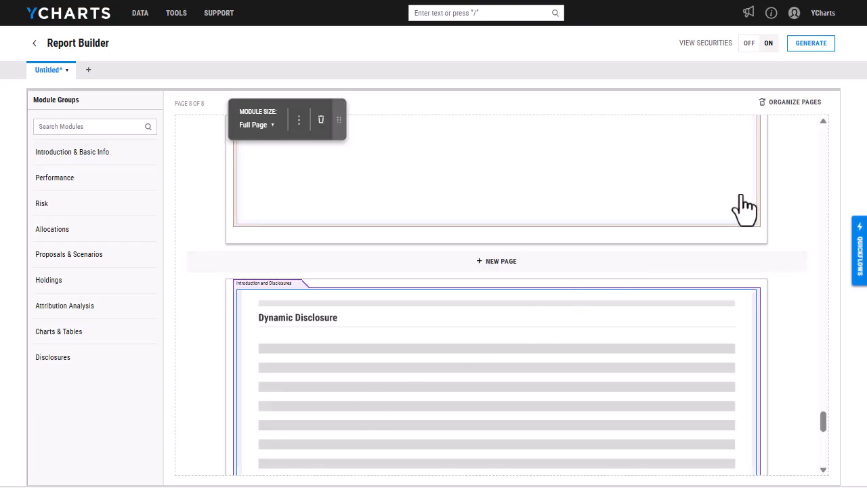
- Review the order and layout of all report pages in the page organizer, using the grid view
click(798, 108)
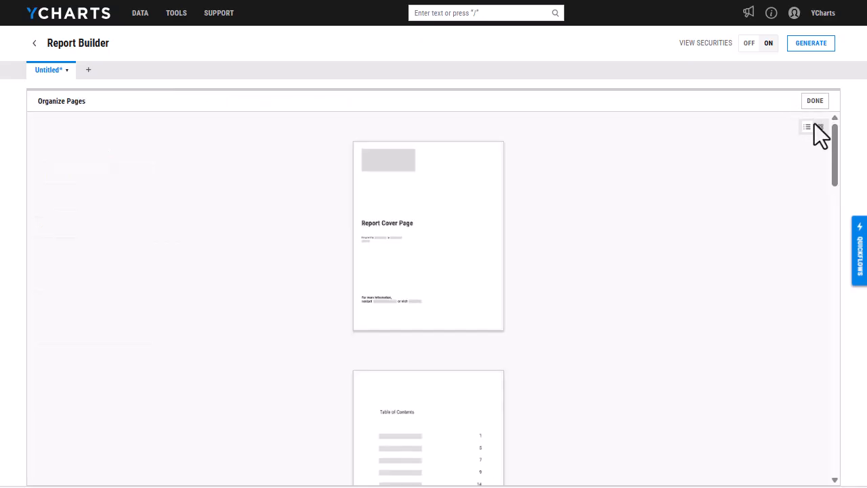
scroll(714, 272, down, 2)
scroll(714, 272, up, 2)
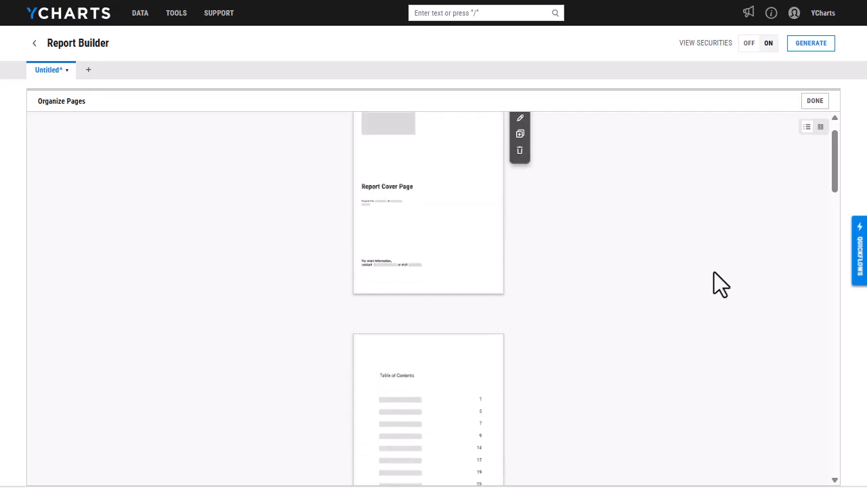
scroll(714, 272, up, 1)
click(821, 127)
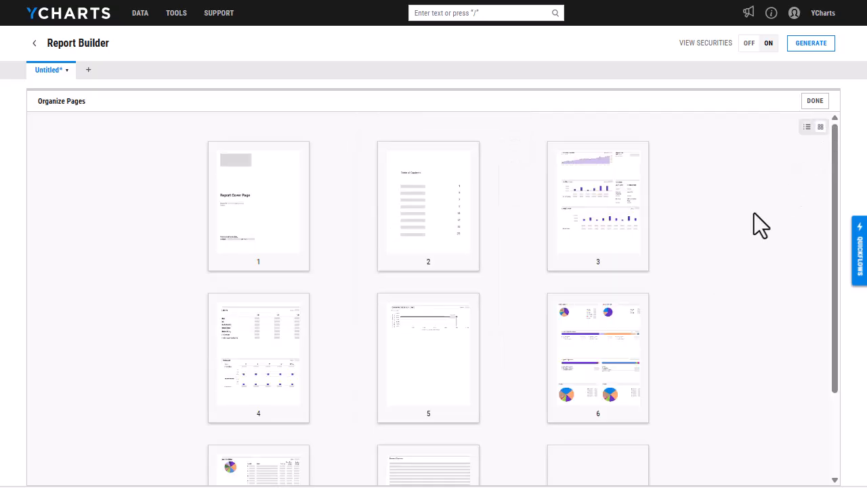
scroll(725, 218, down, 3)
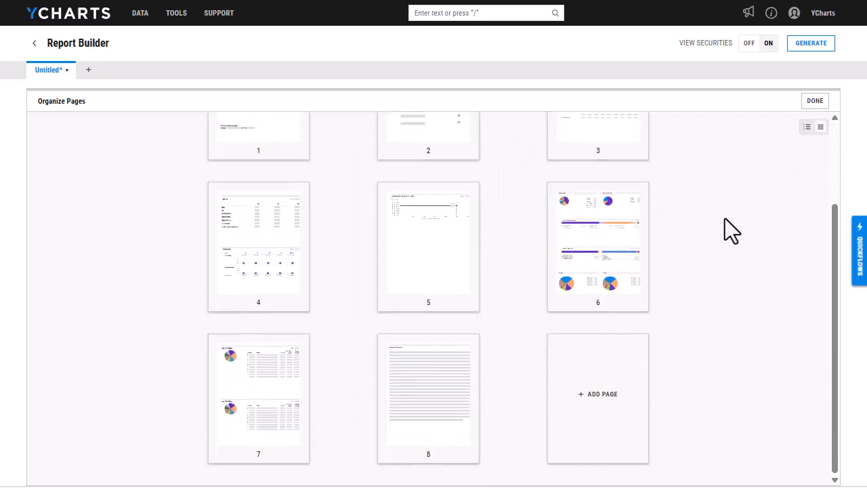
scroll(725, 218, up, 3)
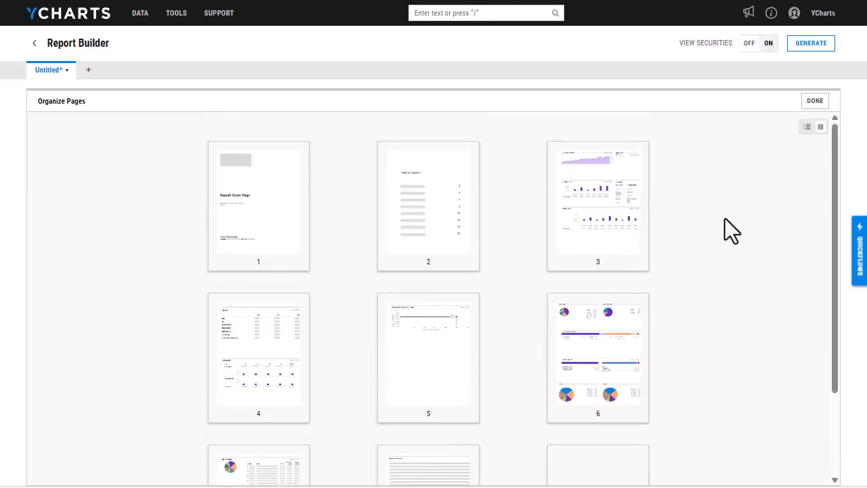
click(818, 101)
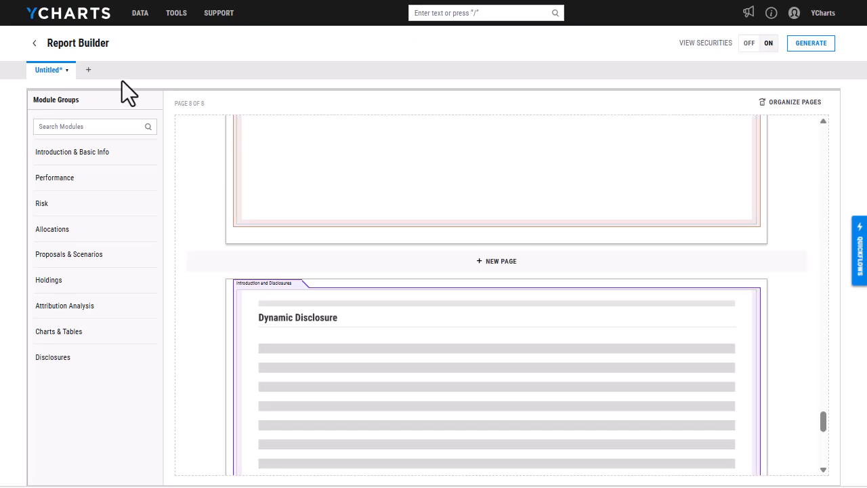
- Save the report template as Portfolio Overview Report
click(62, 77)
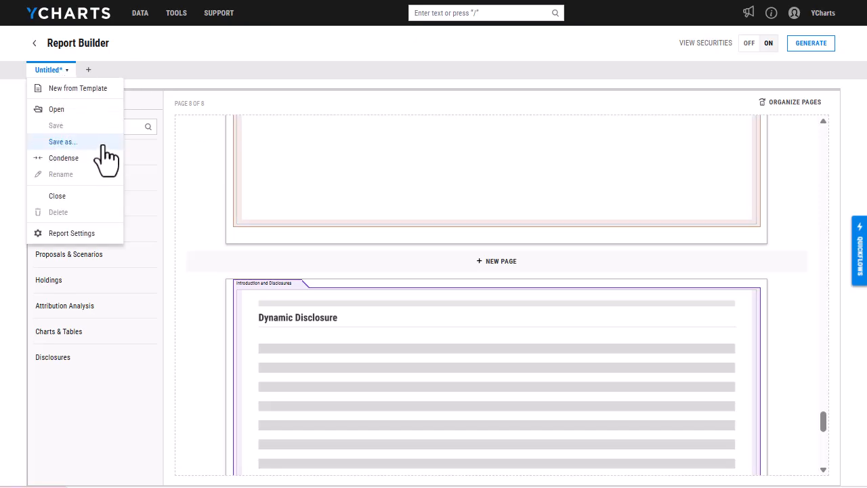
click(62, 142)
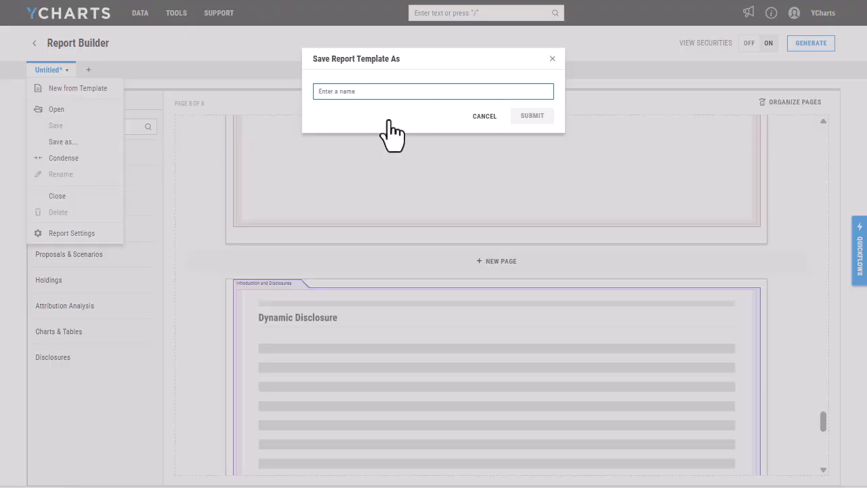
click(528, 115)
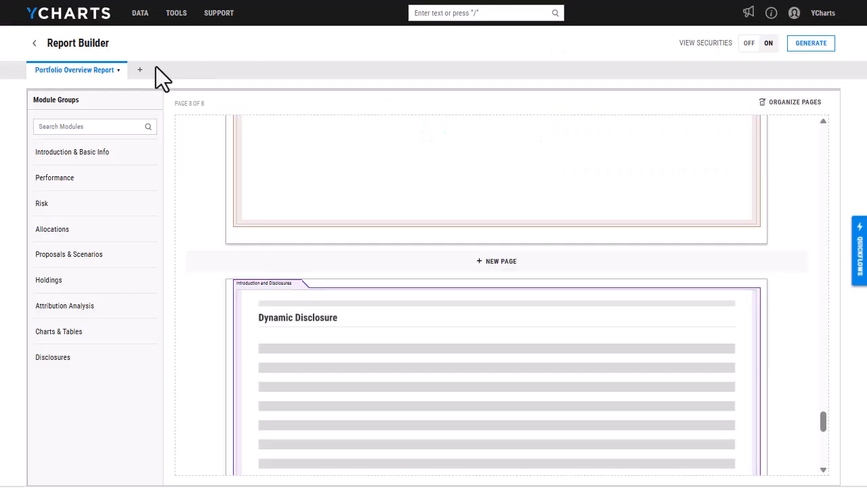
- Review the template's report settings, including securities, orientation, footer, performance disclosure and data source, without changing them
click(111, 70)
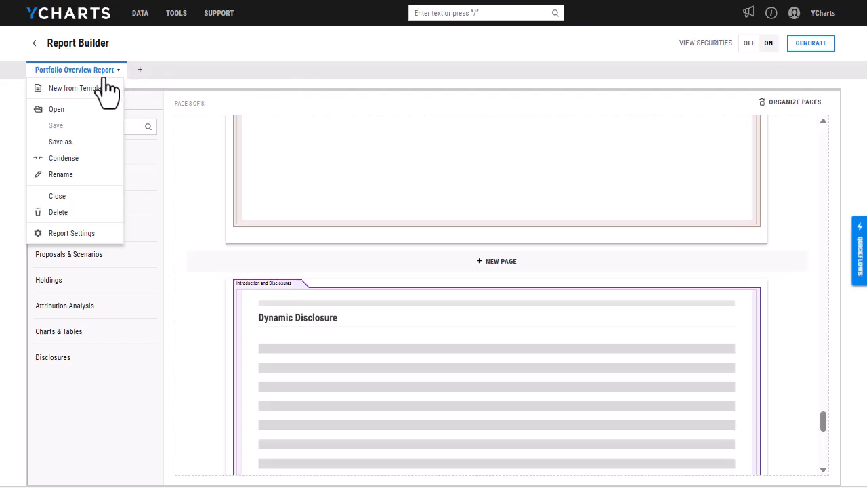
click(108, 243)
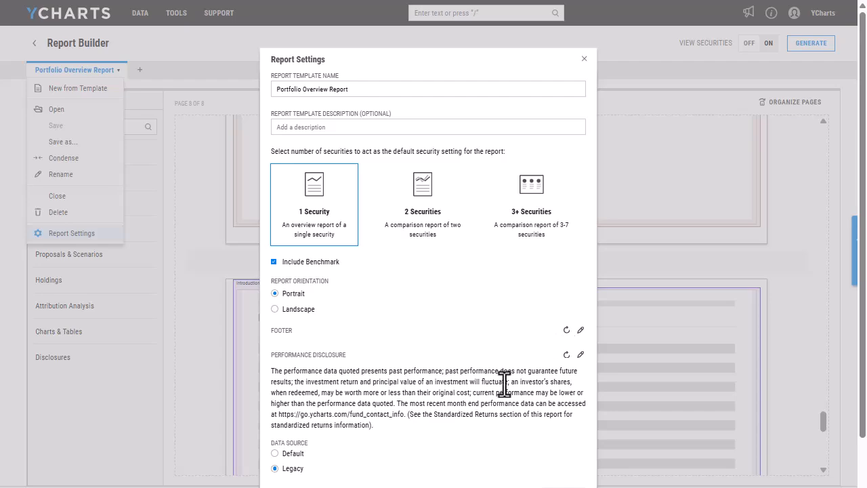
scroll(504, 383, down, 1)
scroll(504, 383, up, 1)
click(586, 61)
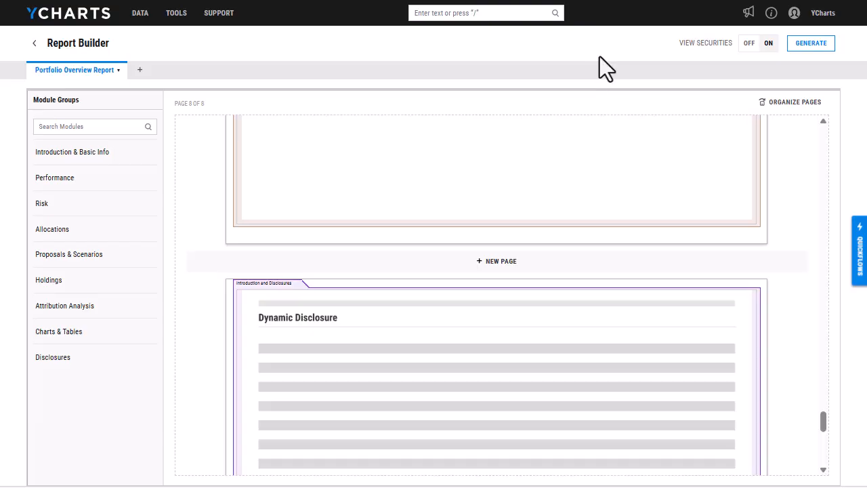
- Start generating the report and choose the sample client's portfolio as the security that populates it
click(825, 46)
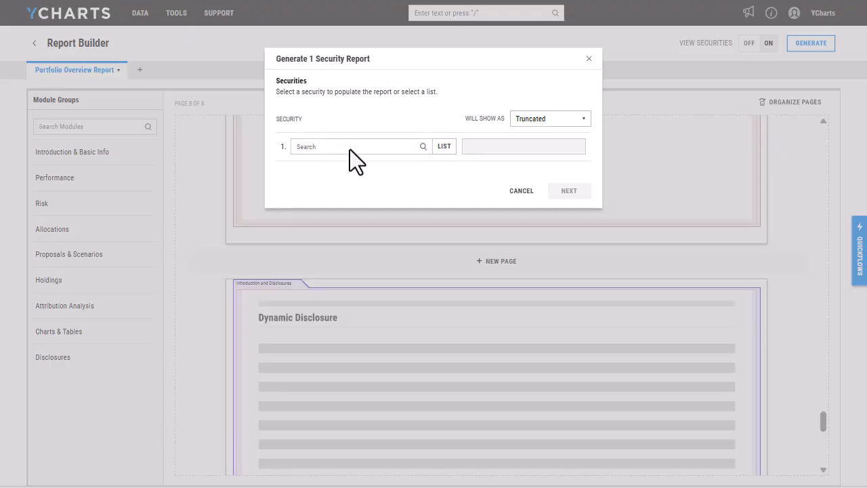
click(352, 147)
text(joe smith)
click(410, 183)
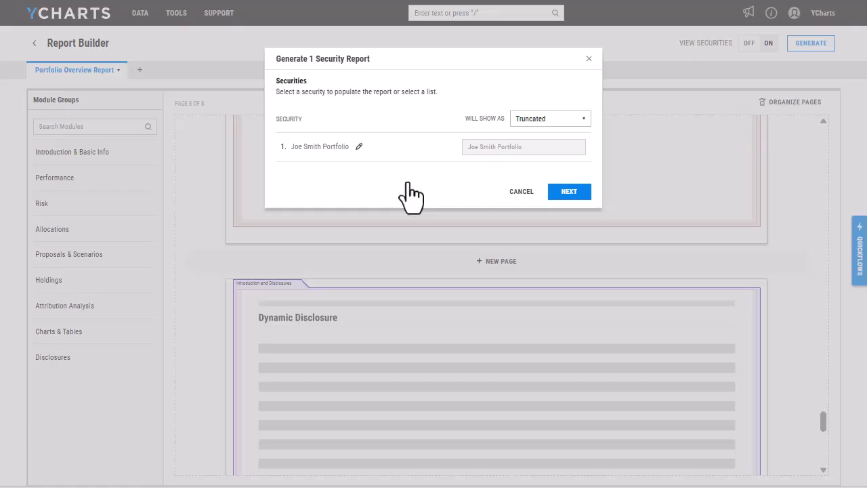
click(569, 192)
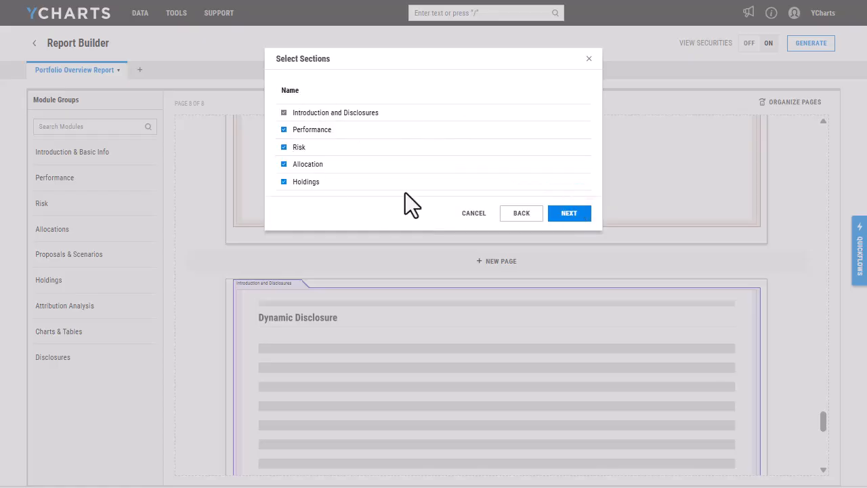
- Exclude the Allocation and Holdings sections from the generated report and proceed to the report details
click(302, 167)
click(306, 184)
click(569, 214)
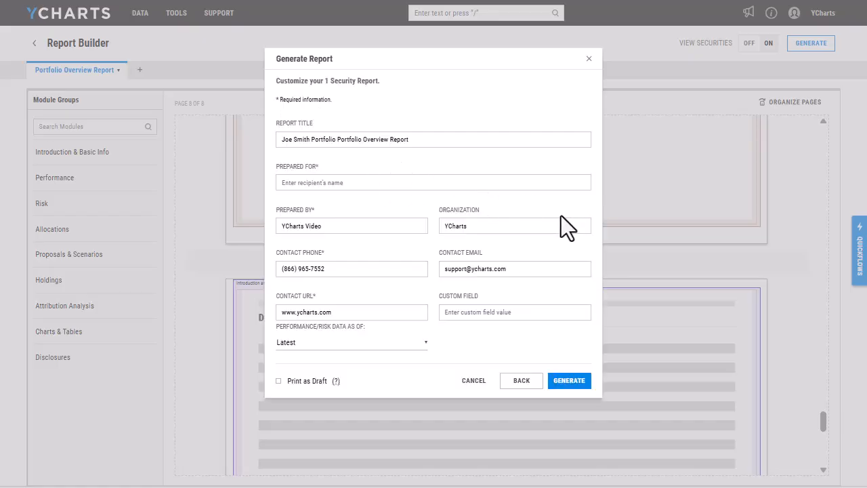
- Enter test as the report's recipient and generate the report
click(349, 183)
click(337, 203)
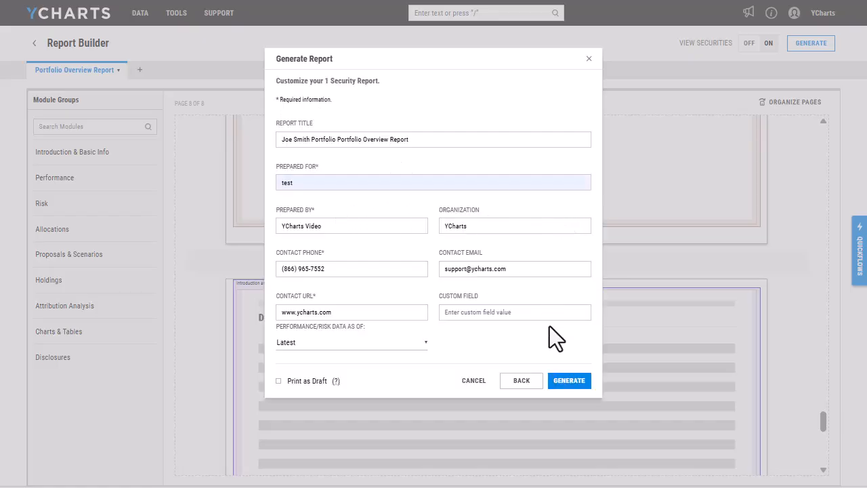
click(569, 380)
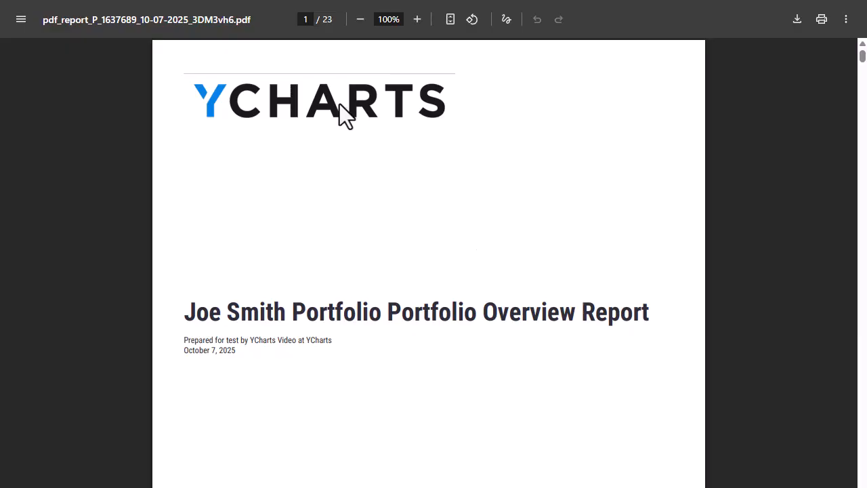
- Review the generated PDF report from its cover and table of contents through the performance and risk pages
scroll(305, 112, down, 10)
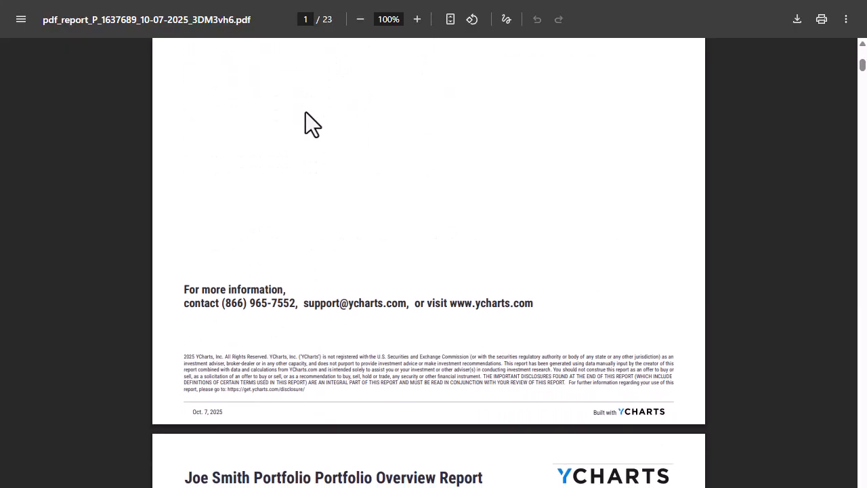
scroll(305, 112, down, 10)
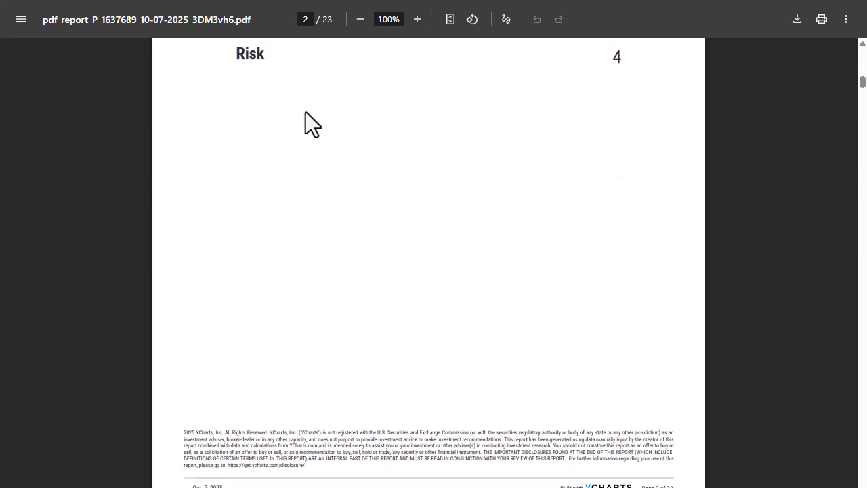
scroll(306, 112, down, 1)
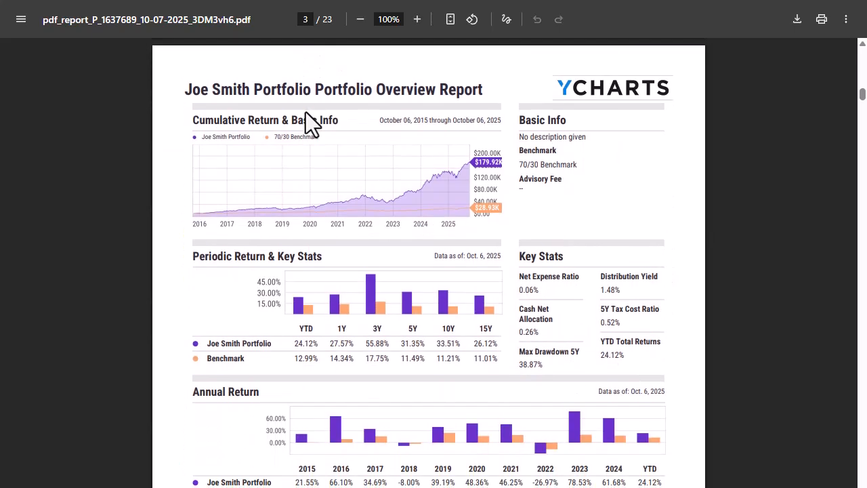
scroll(158, 154, down, 1)
scroll(158, 154, down, 8)
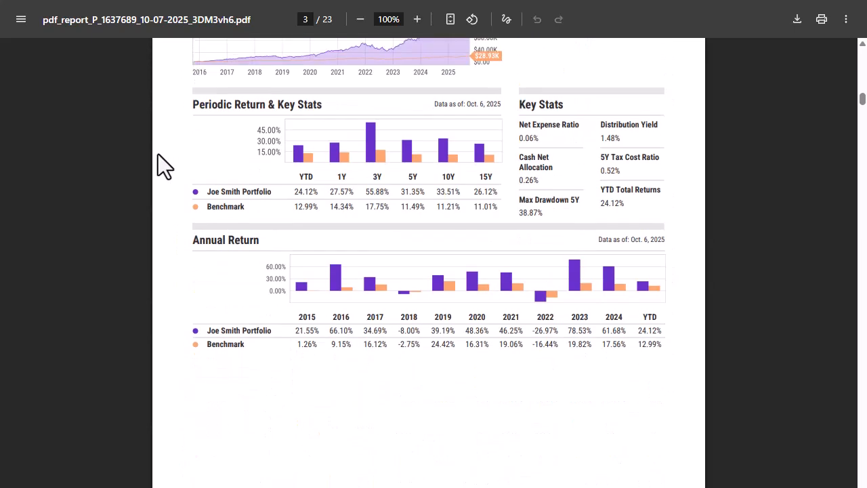
scroll(158, 154, down, 12)
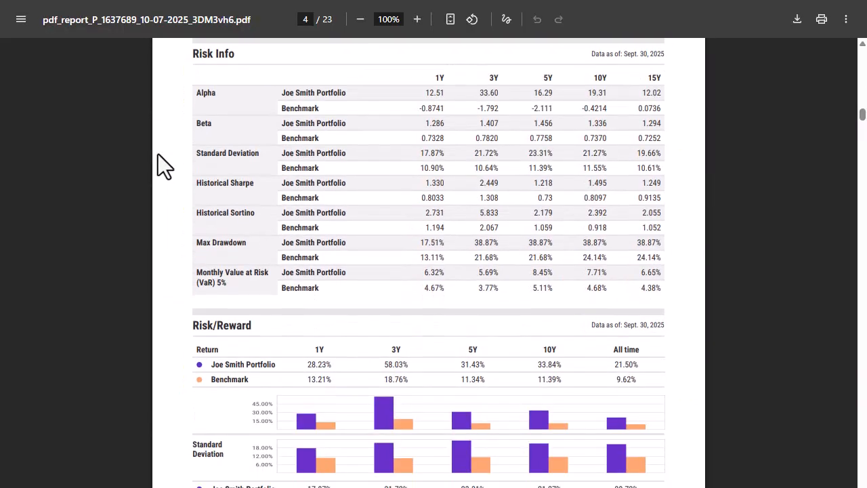
scroll(158, 154, down, 10)
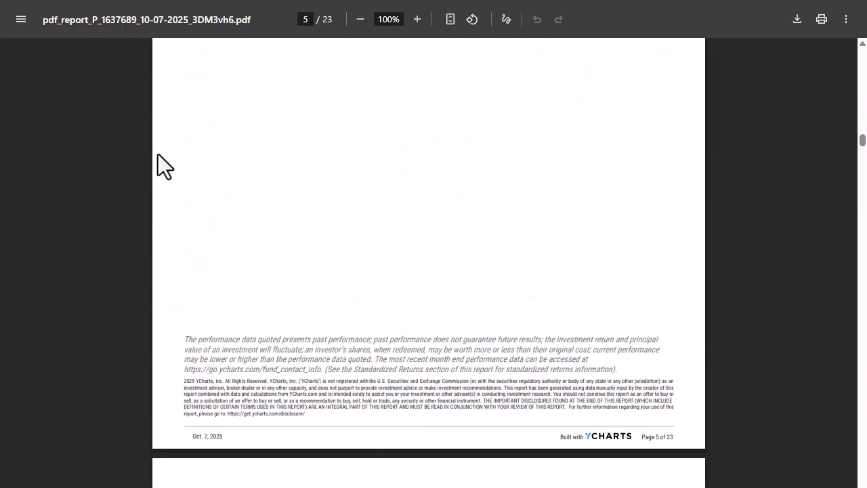